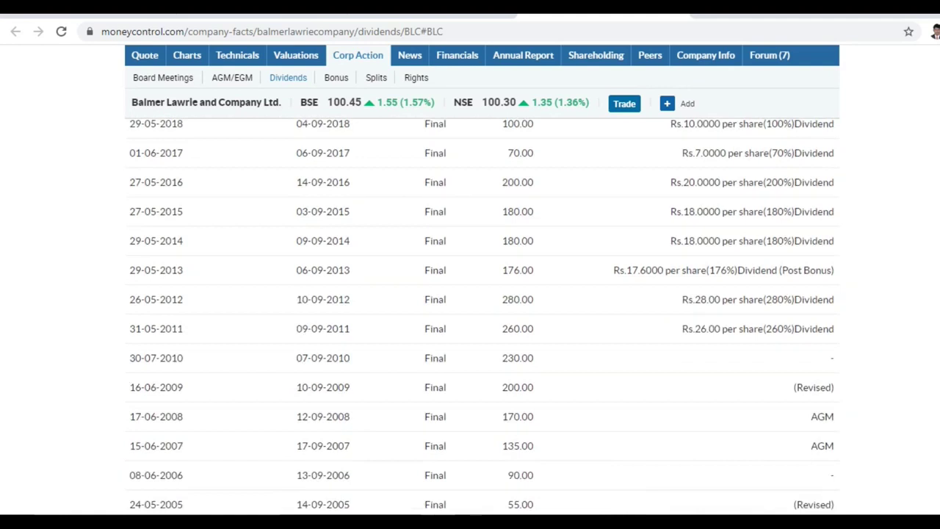
Step: Examine the Dividend (%) values for 2011 to 2014 in Balmer Lawrie's dividend history
left_click_drag(502, 328, 527, 328)
left_click_drag(503, 299, 521, 270)
left_click_drag(508, 240, 533, 240)
left_click(524, 240)
scroll(482, 317, "up", 3)
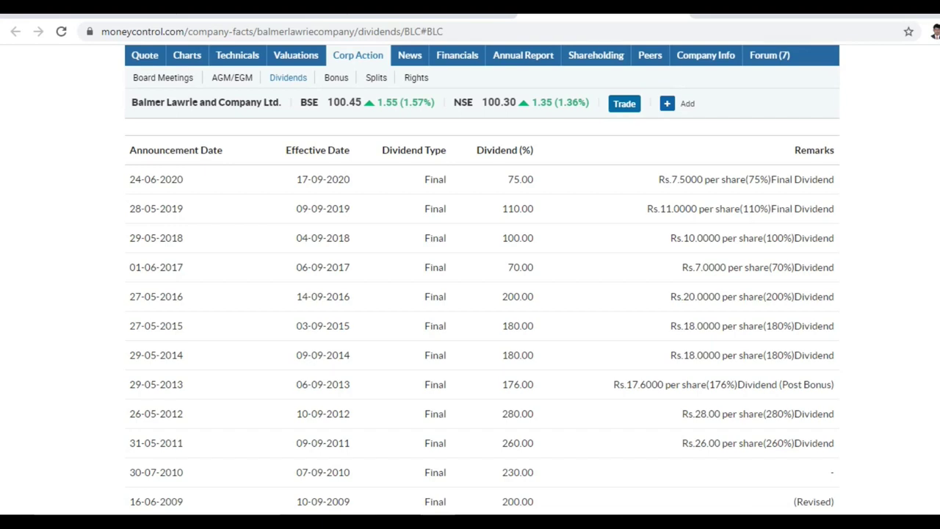
Step: Check Balmer Lawrie's current BSE and NSE share prices above the dividend table
left_click_drag(142, 102, 362, 102)
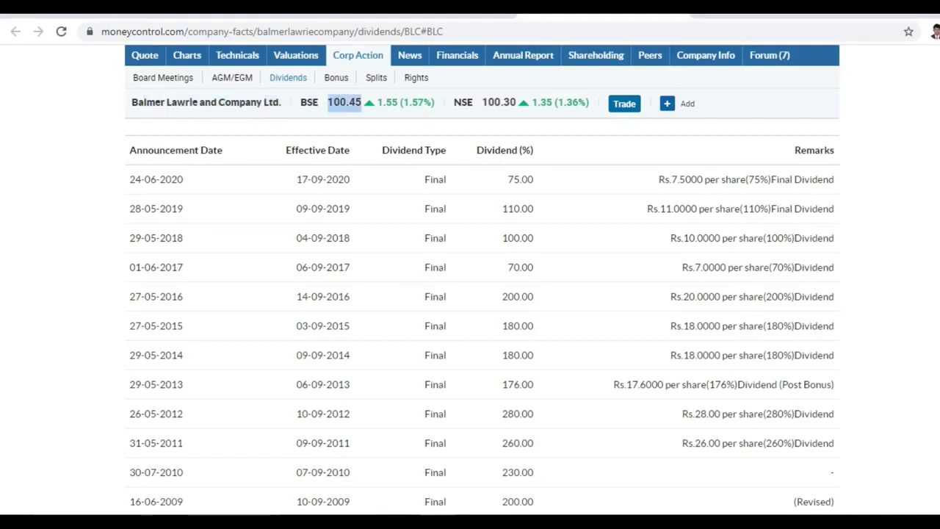
left_click_drag(467, 102, 516, 102)
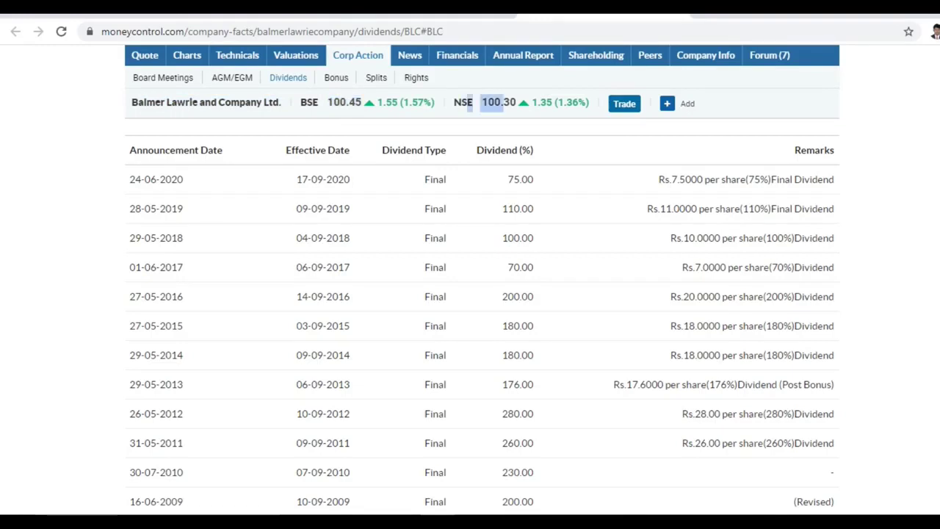
left_click(505, 102)
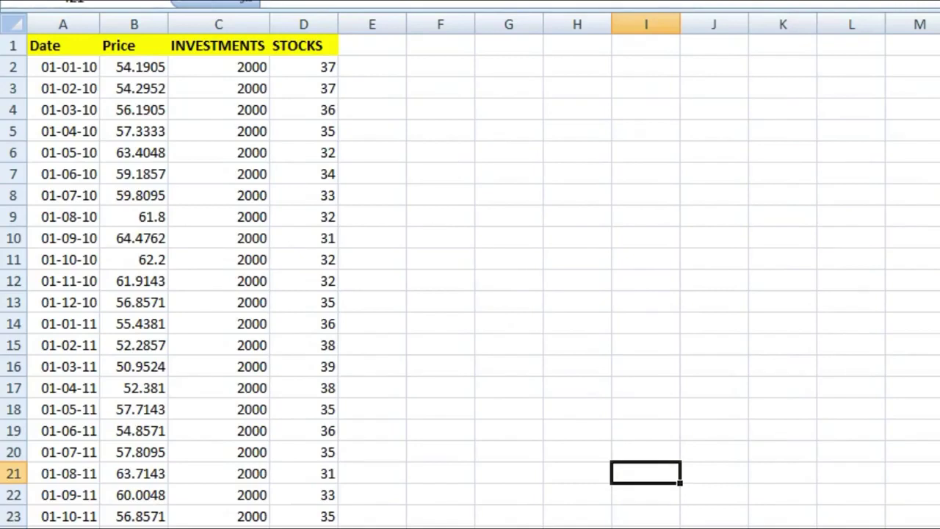
Step: Switch to the investment spreadsheet and review the monthly dates from cell A2 to the last entry in A130
left_click(64, 67)
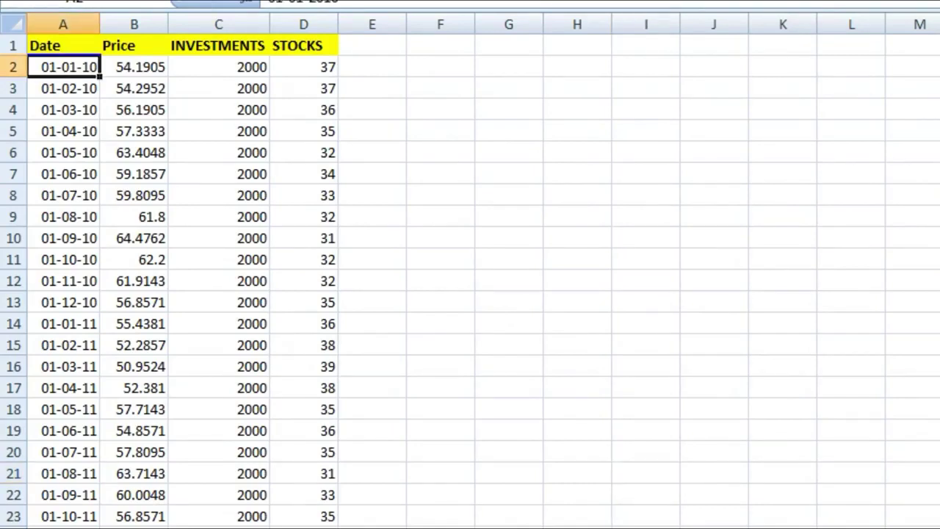
key("Down")
key("Down")
key("Down")
key("Down")
key("Down")
key("Down")
key("Down")
key("Down")
key("Down")
key("Down")
key("Down")
key("Down")
key("Down")
key("Down")
key("Down")
key("Down")
key("Down")
key("Down")
key("Down")
key("Down")
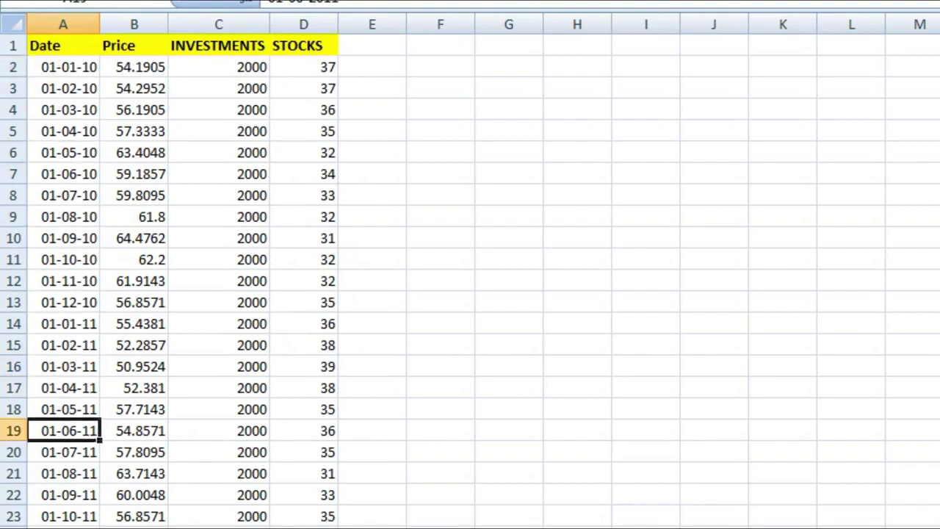
key("Down")
key("Down")
key("Down")
key("Down")
key("Down")
key("Down")
key("Down")
key("Down")
key("Down")
key("Down")
key("Down")
key("Down")
key("Down")
key("Down")
key("Down")
key("Down")
key("Down")
key("Down")
key("Down")
key("Down")
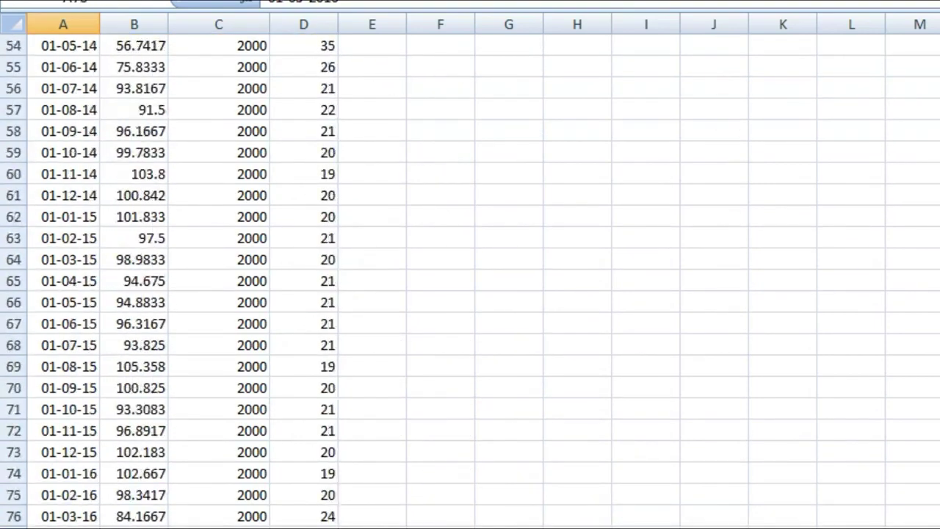
key("Down")
key("Down")
key("Down")
key("Down")
key("Down")
key("Down")
key("Down")
key("Down")
key("Down")
key("Down")
key("Down")
key("Down")
key("Down")
key("Down")
key("Down")
key("Down")
key("Down")
key("Down")
key("Down")
key("Down")
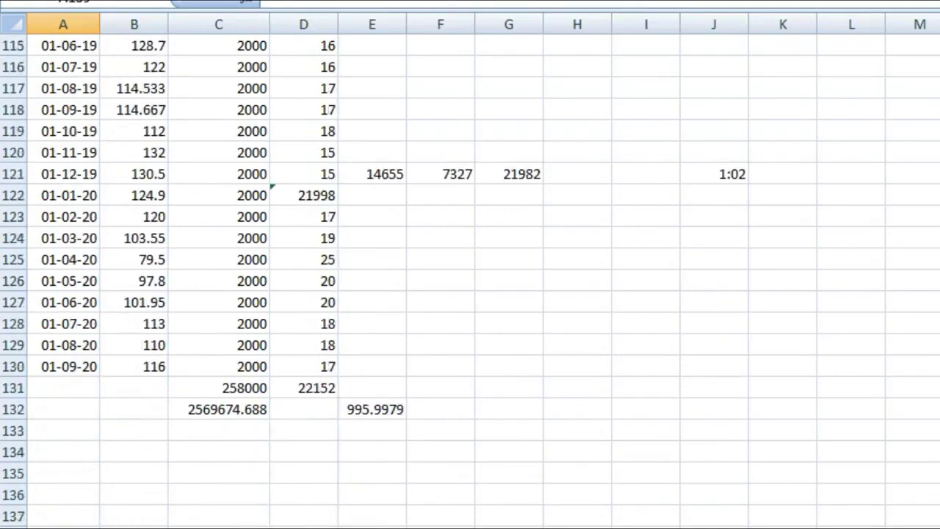
key("Up")
key("Up")
key("Up")
key("Up")
key("Up")
key("Up")
key("Up")
key("Up")
key("Up")
key("Up")
key("Up")
key("Up")
key("Up")
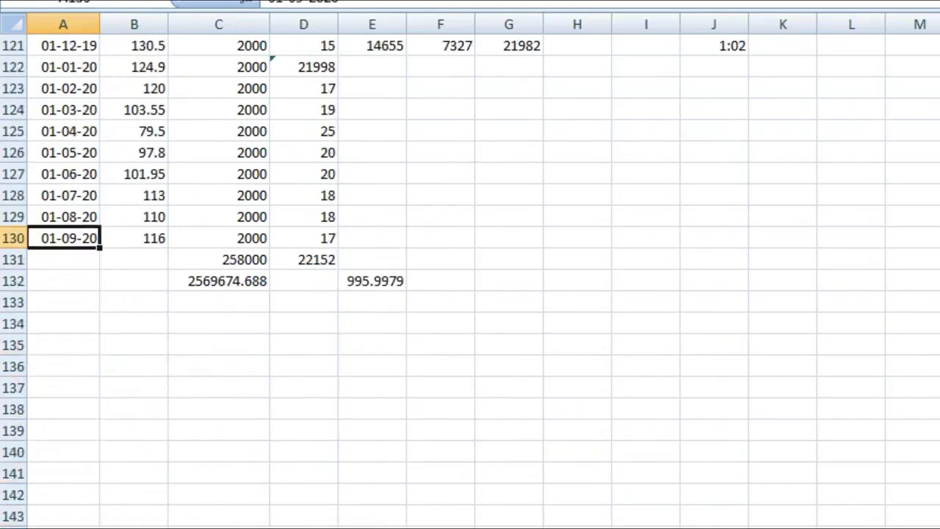
Step: Review the monthly share prices in the Price column from B130 back up to the header
key("Right")
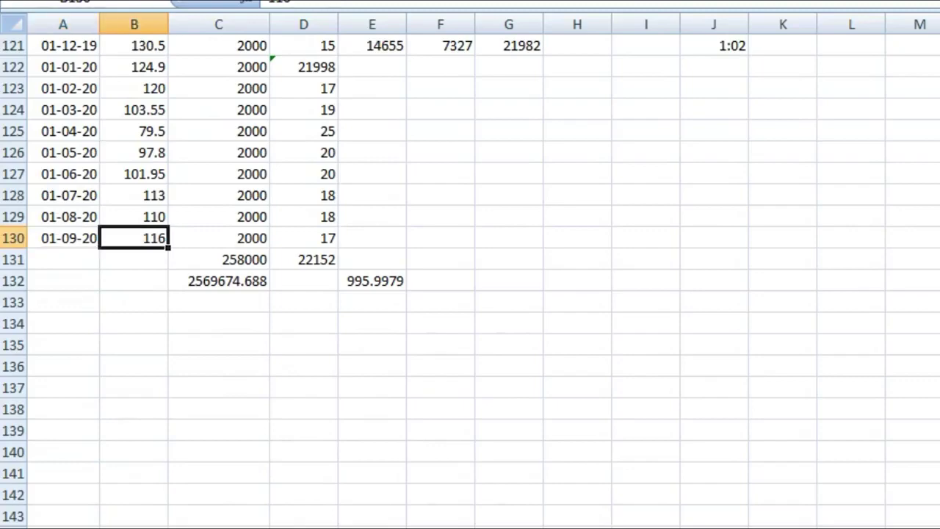
key("Up")
key("Up")
key("Up")
key("Up")
key("Up")
key("Up")
key("Up")
key("Up")
key("Up")
key("Up")
key("Up")
key("Up")
key("Up")
key("Up")
key("Up")
key("Up")
key("Up")
key("Up")
key("Up")
key("Up")
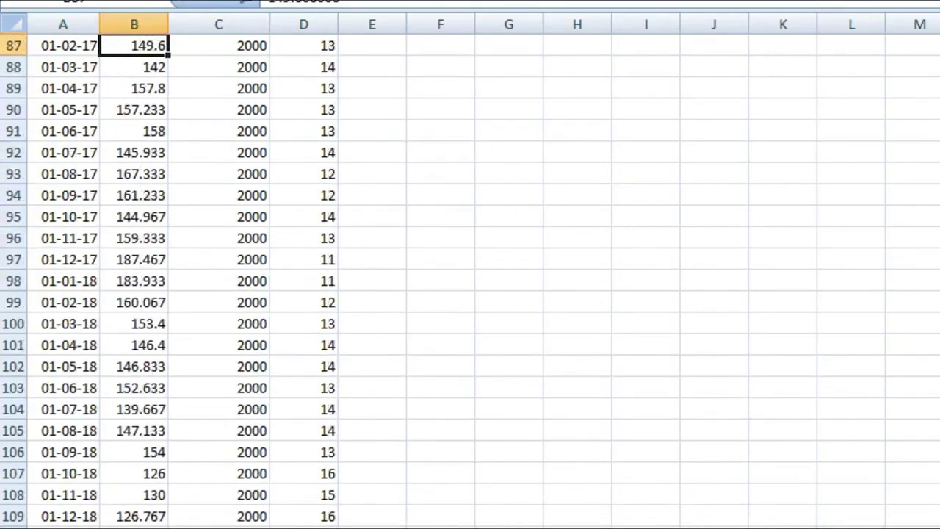
key("Up")
key("Up")
key("Up")
key("Up")
key("Up")
key("Up")
key("Up")
key("Up")
key("Up")
key("Up")
key("Up")
key("Up")
key("Up")
key("Up")
key("Up")
key("Up")
key("Up")
key("Up")
key("Up")
key("Up")
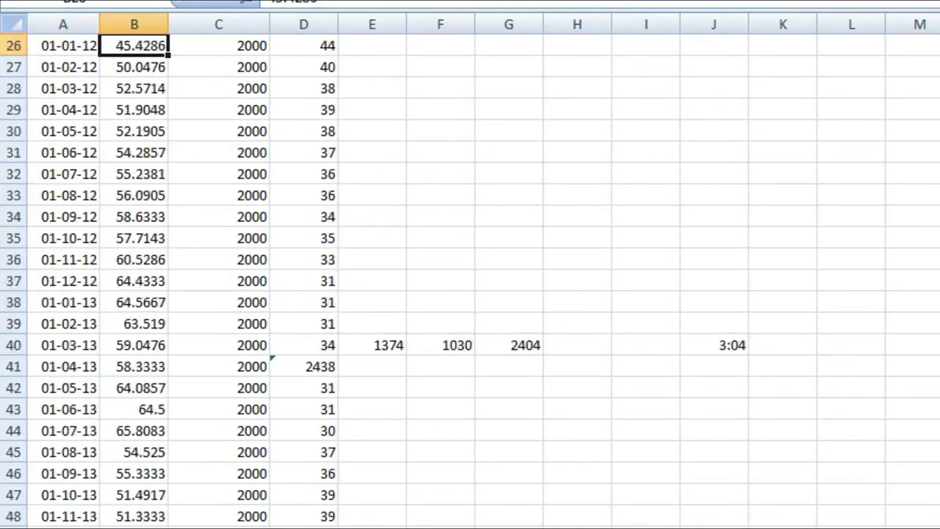
key("Up")
key("Up")
key("Up")
key("Up")
key("Up")
key("Up")
key("Up")
key("Up")
key("Up")
key("Up")
key("Up")
key("Up")
key("Up")
key("Up")
key("Up")
key("Up")
key("Up")
key("Up")
key("Up")
key("Up")
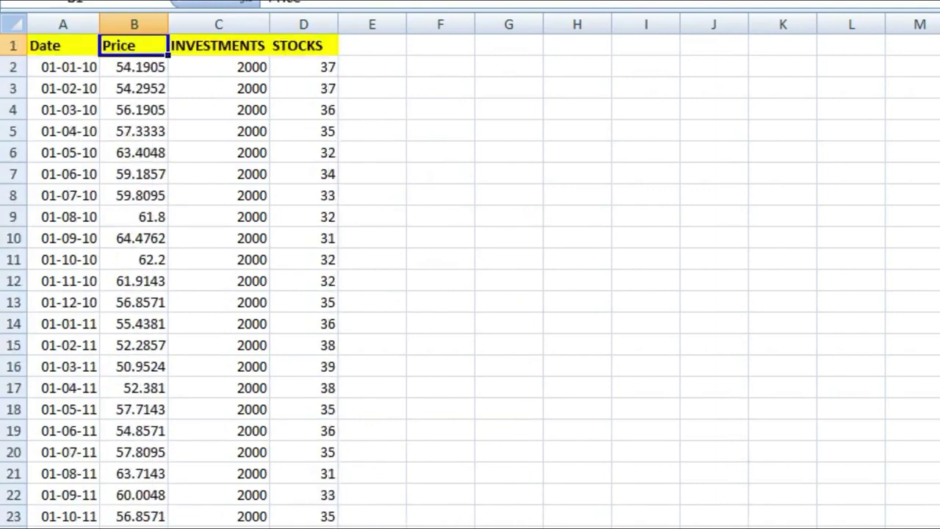
Step: Examine the first month's investment and date, and the number of stocks bought in cells D2 to D5
key("Right")
key("Down")
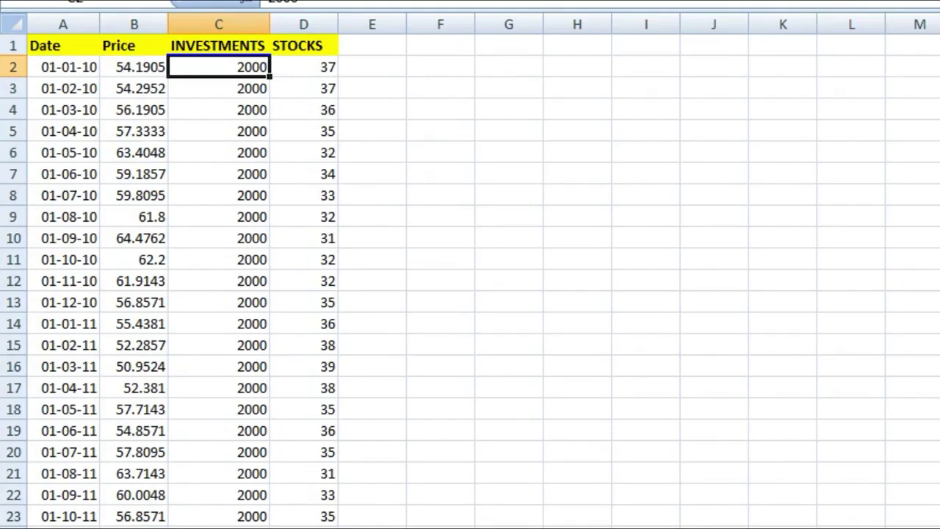
left_click(63, 67)
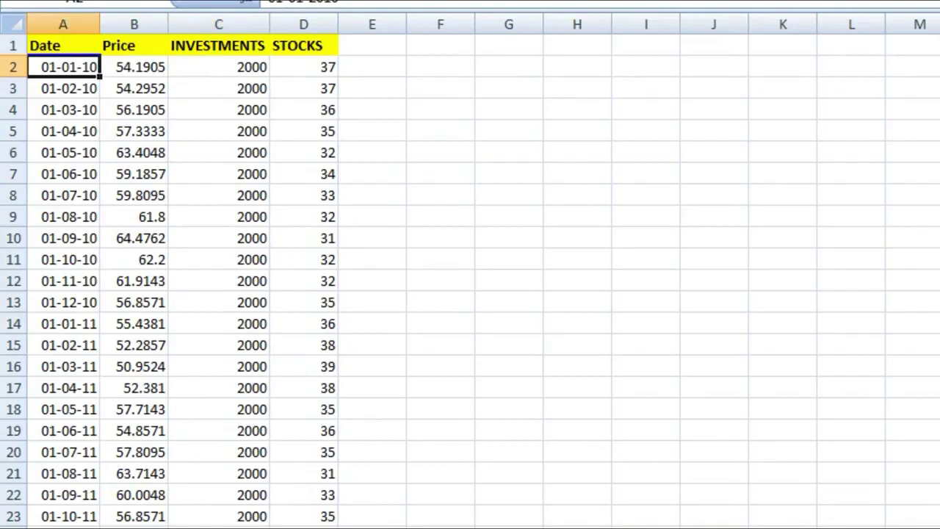
left_click(304, 67)
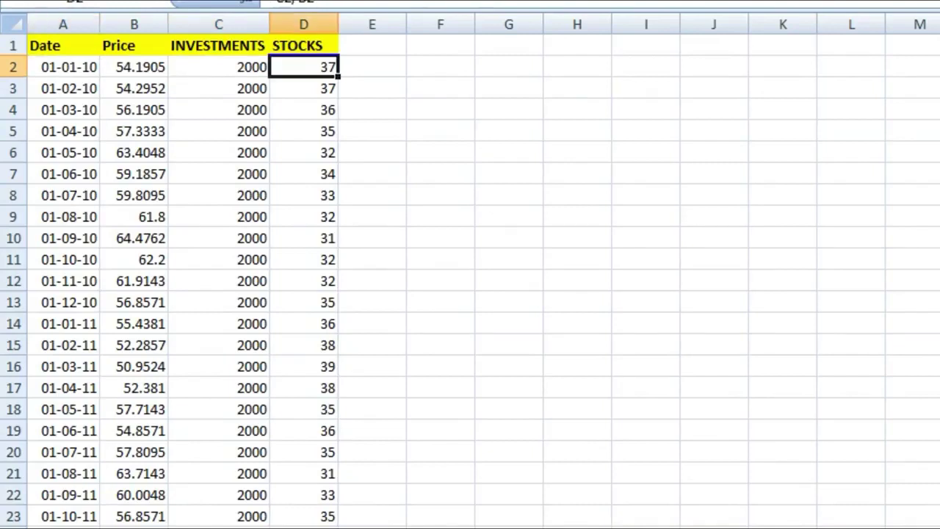
left_click(304, 88)
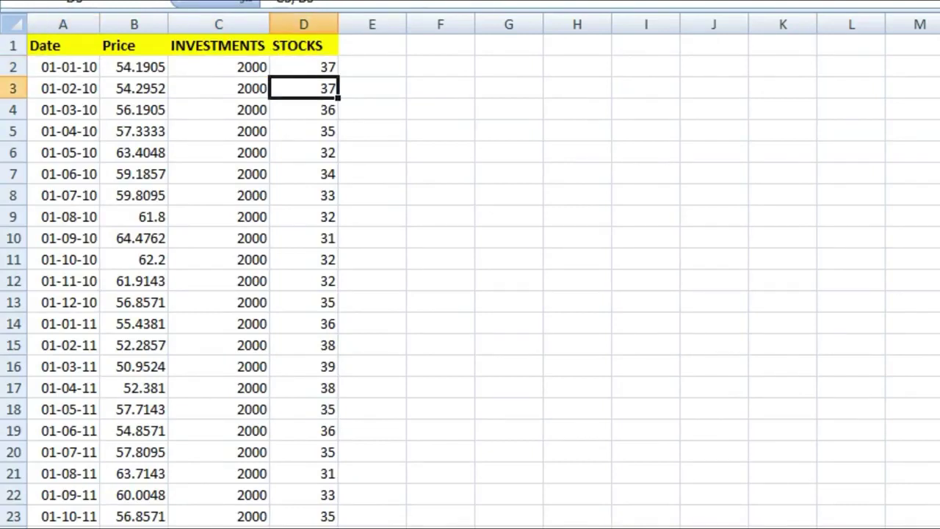
left_click(304, 109)
left_click(304, 132)
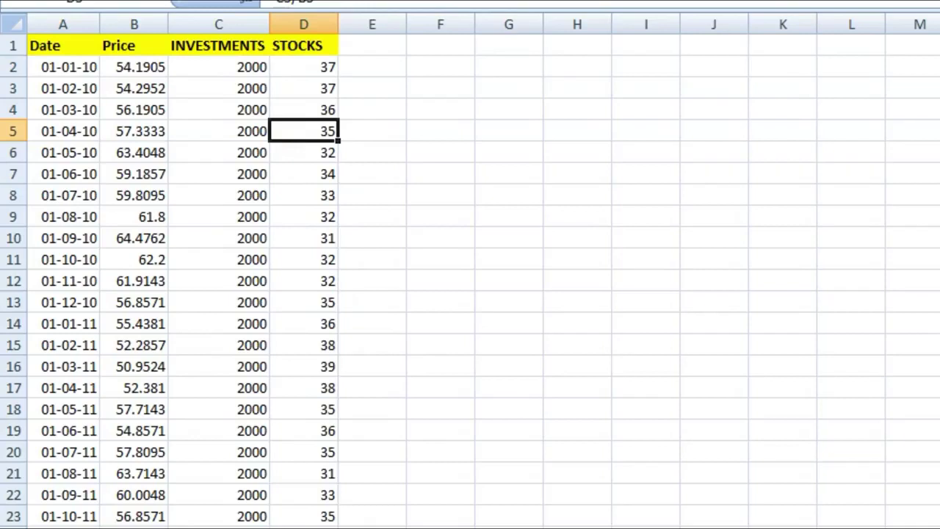
Step: Review the monthly stock counts in the STOCKS column from D5 down to the bonus issue around row 40
key("Down")
key("Down")
key("Down")
key("Down")
key("Down")
key("Down")
key("Down")
key("Down")
key("Down")
key("Down")
key("Down")
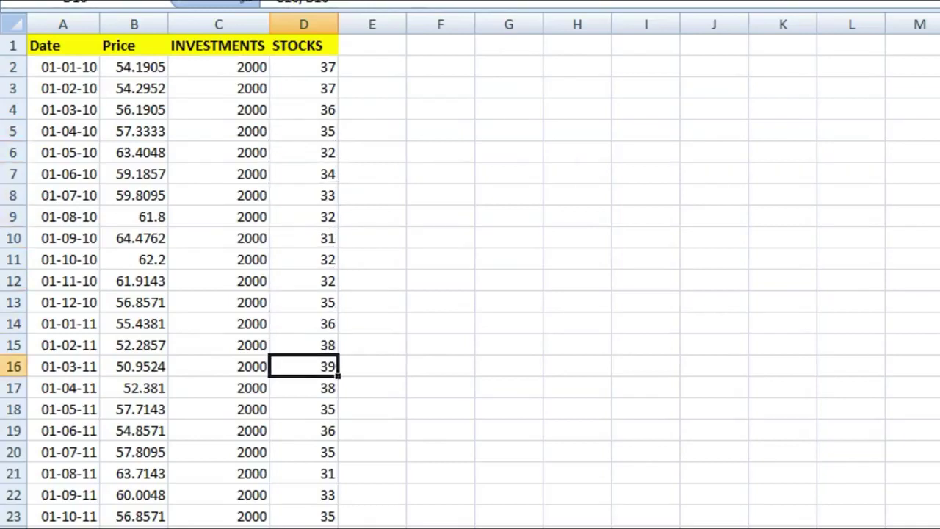
key("Down")
key("Down")
key("Down")
key("Down")
key("Down")
key("Down")
key("Down")
key("Down")
key("Down")
key("Down")
key("Down")
key("Down")
key("Down")
key("Down")
key("Down")
key("Down")
key("Down")
key("Down")
key("Down")
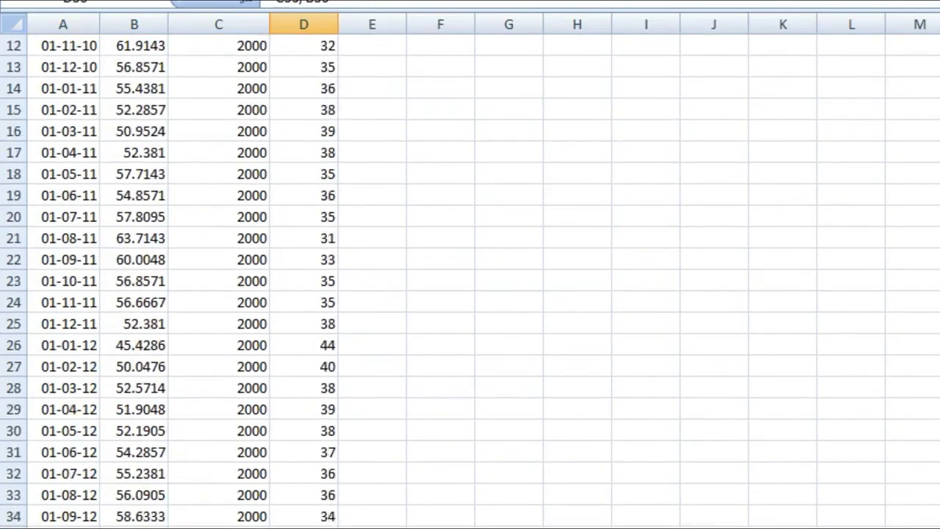
key("Down")
key("Down")
key("Down")
key("Down")
key("Down")
key("Down")
key("Down")
key("Down")
key("Down")
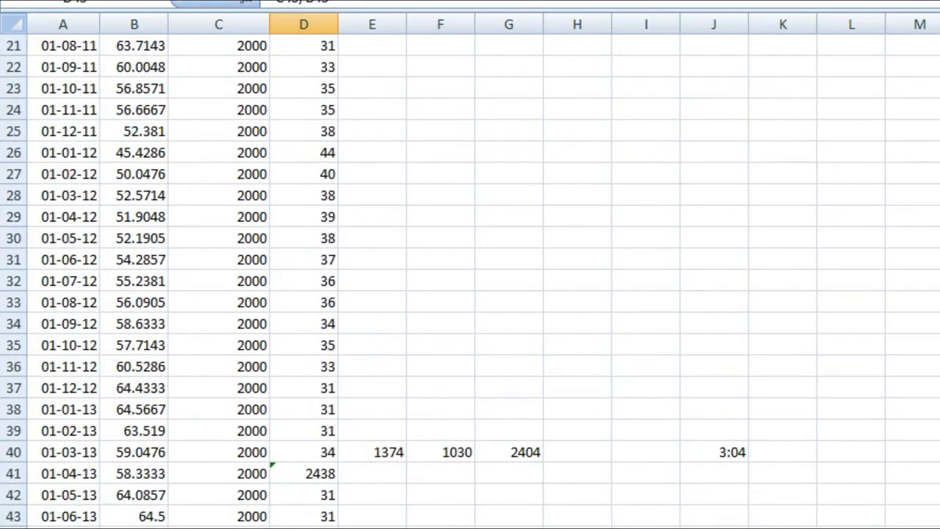
Step: Highlight the bonus issue row from A40 to J40 and examine its date and bonus ratio
left_click(63, 452)
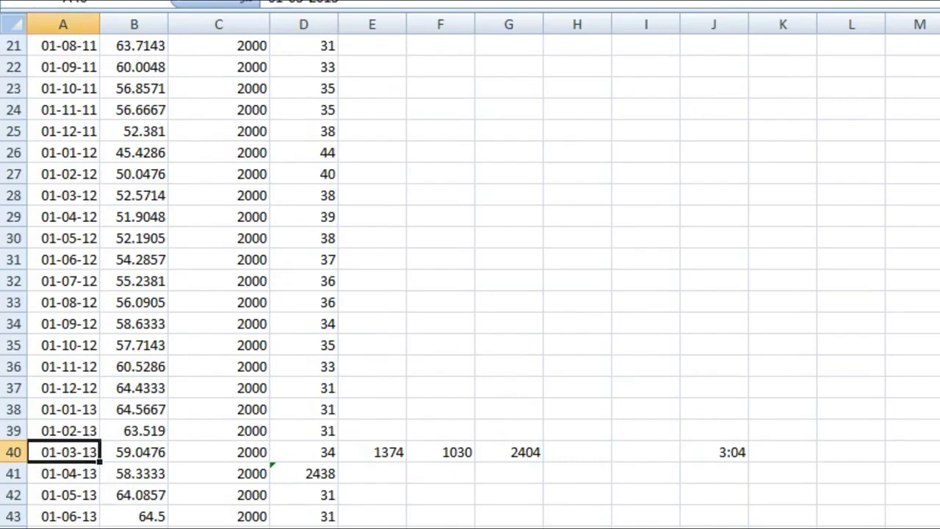
left_click_drag(63, 452, 716, 452)
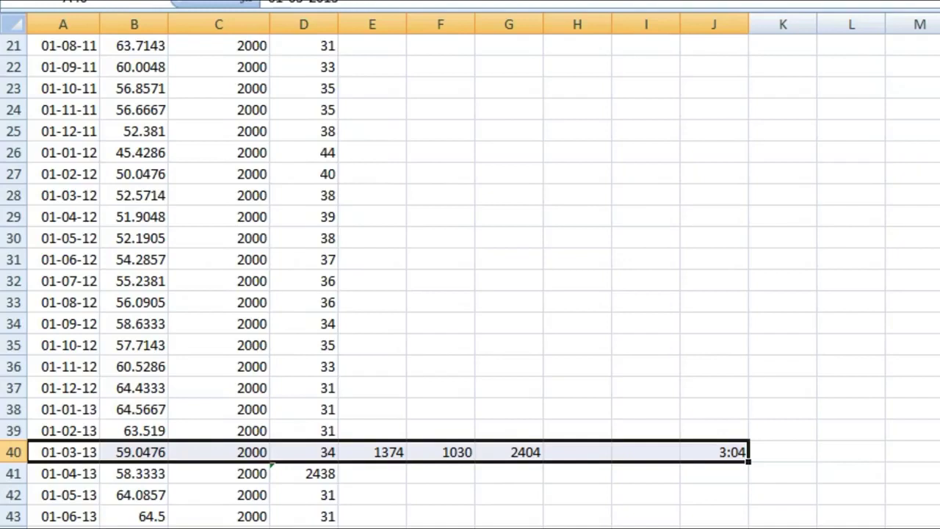
left_click(646, 495)
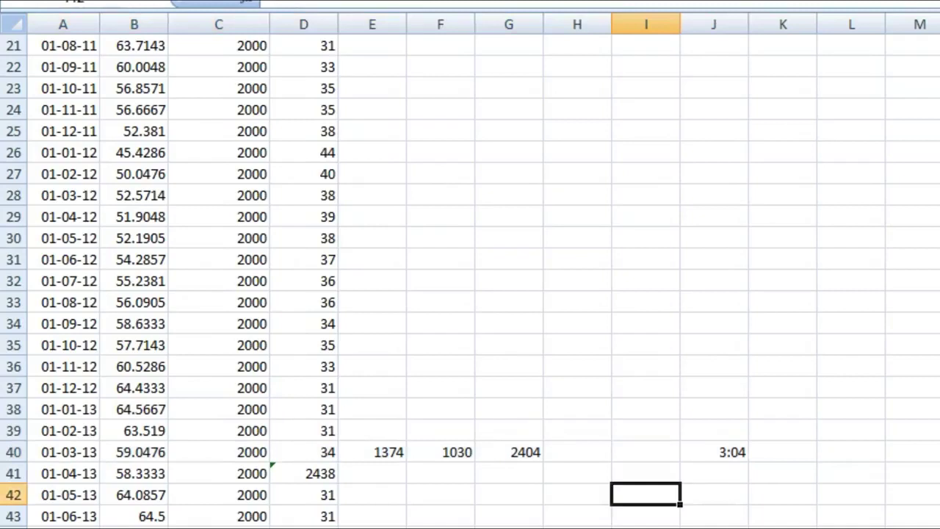
Step: Inspect the date in A40, the SUM formula in E40 and the bonus stock calculation in F40
left_click(63, 452)
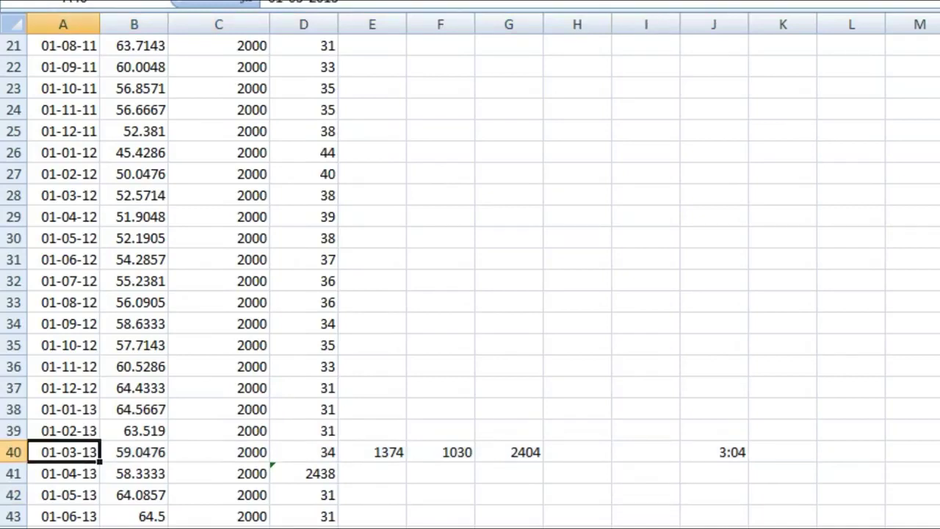
left_click(392, 452)
double_click(393, 452)
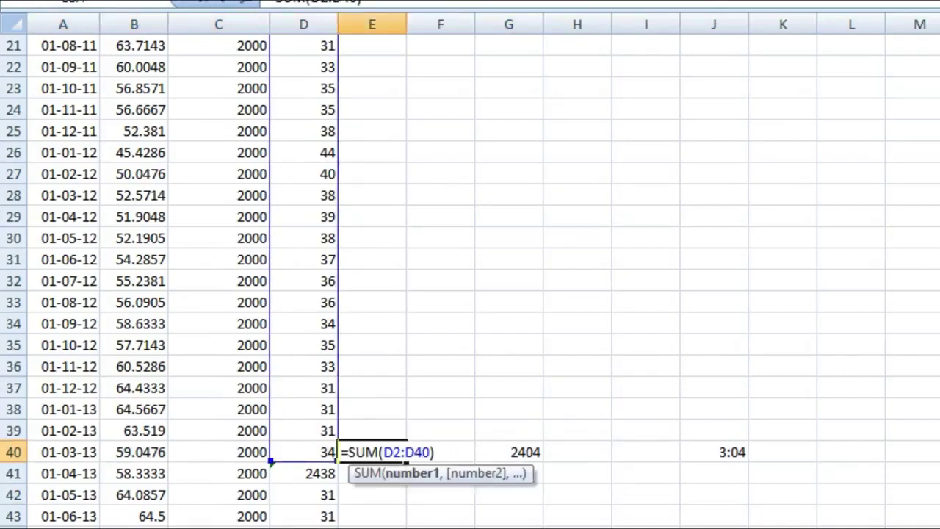
key("Escape")
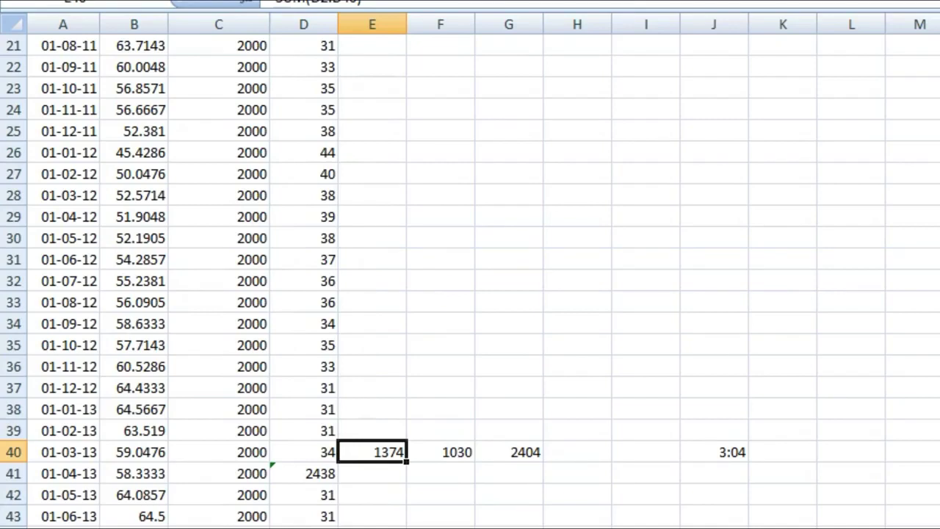
left_click(441, 451)
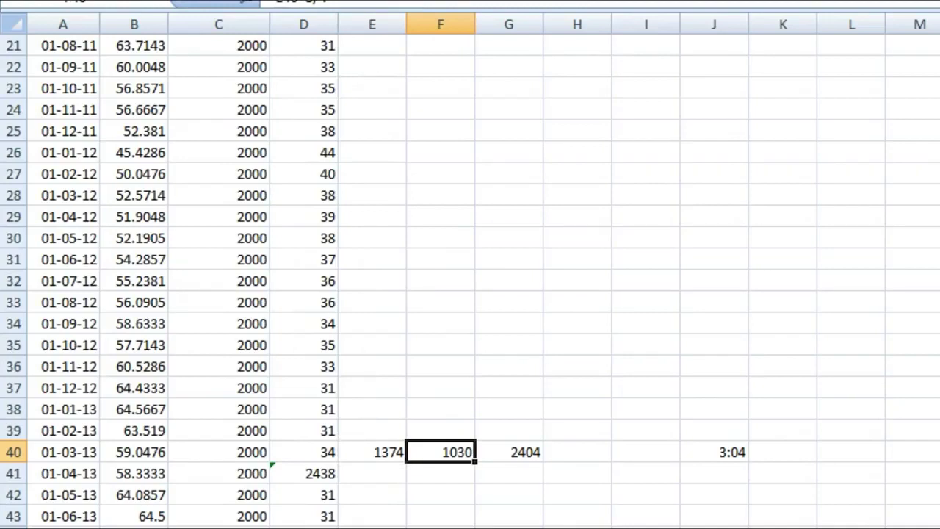
Step: Label cell E39 "Existing stocks" and cell F39 "Bonus stocks" above the bonus calculation
left_click(373, 431)
type("Exi")
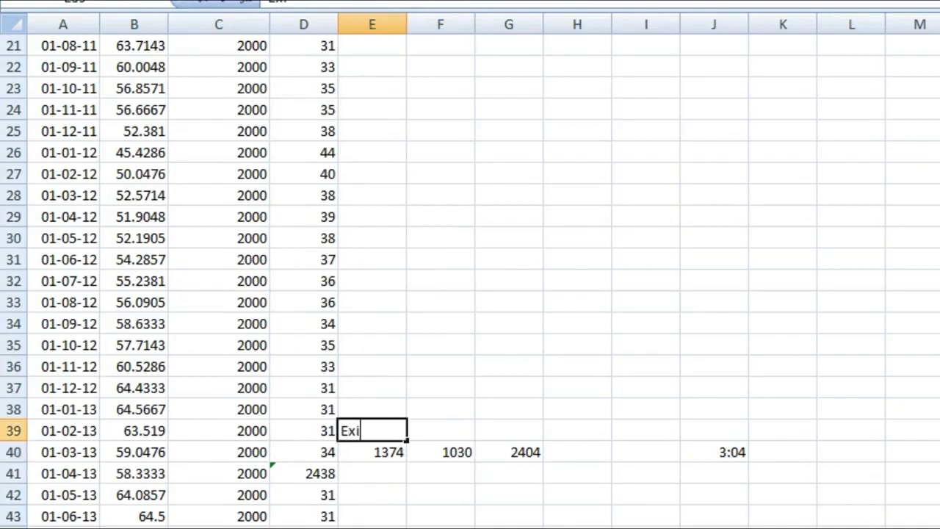
type("sting stockd")
key("BackSpace")
type("s")
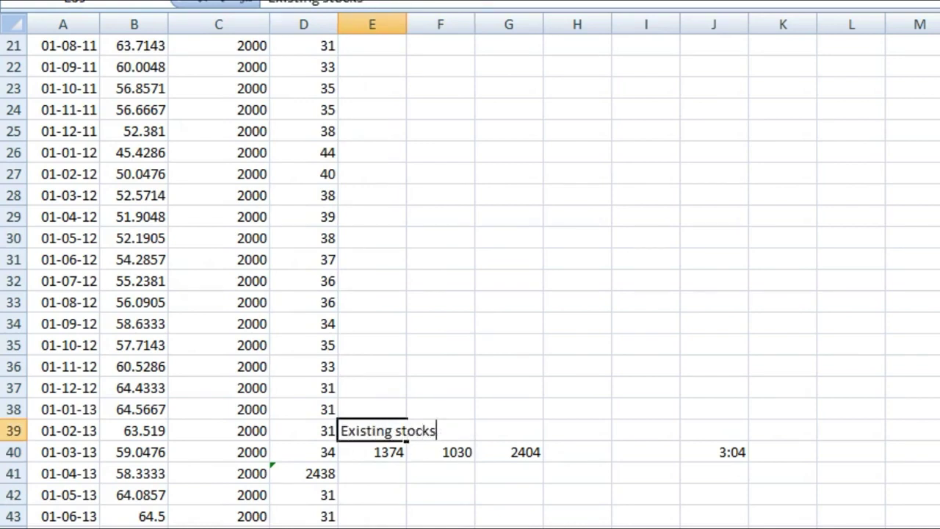
left_click(441, 494)
left_click(441, 430)
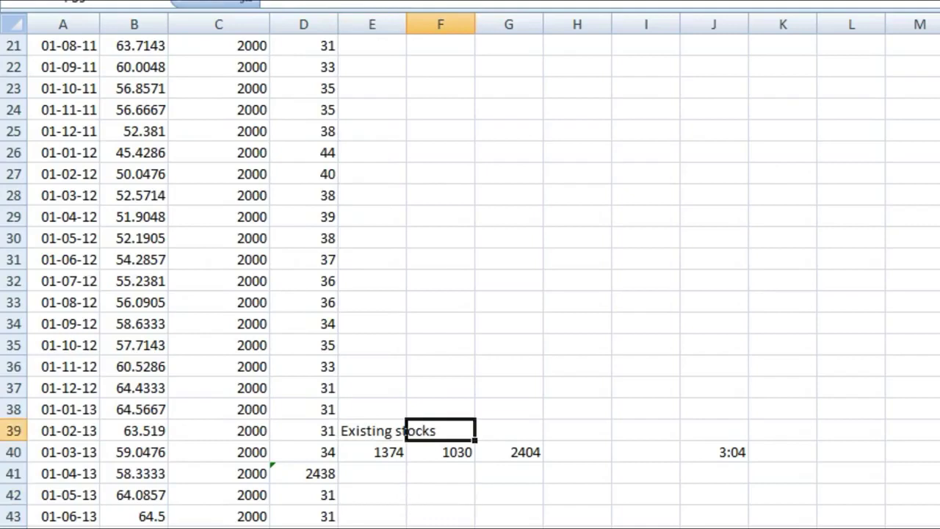
type("Bonus  stocks")
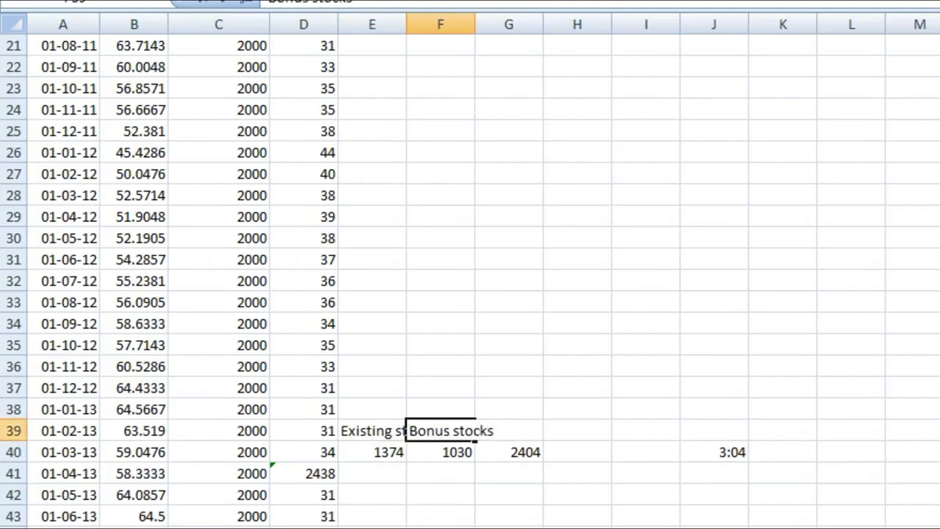
left_click(577, 473)
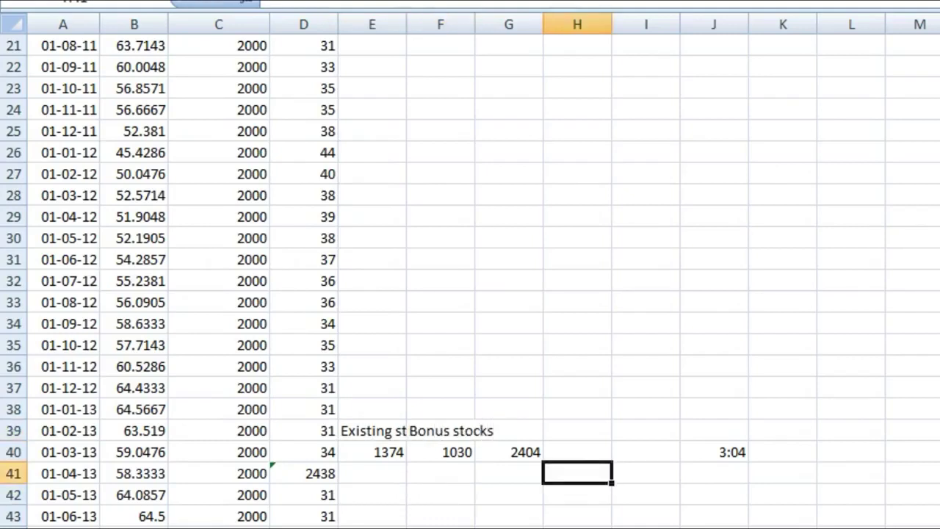
Step: Examine the combined stock total in G40 and how D41 adds it to the next month's purchase
left_click(509, 452)
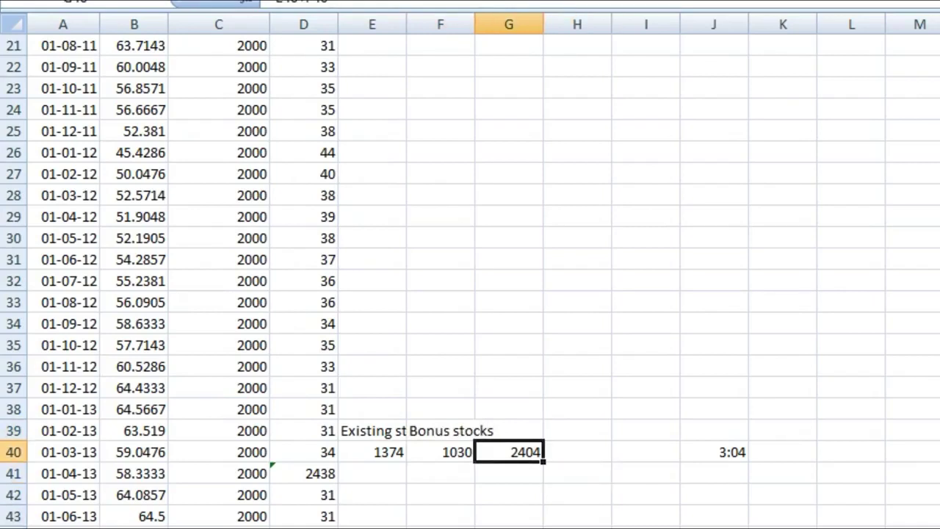
left_click(64, 452)
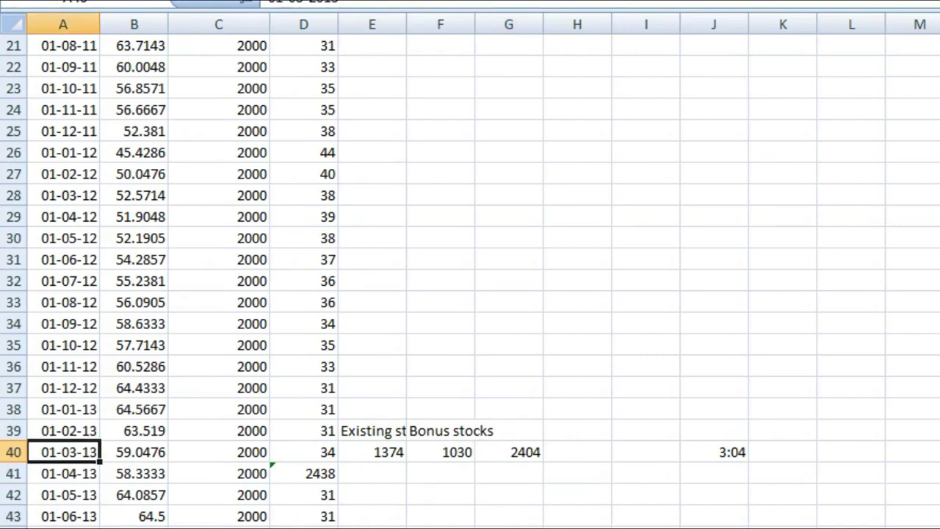
left_click(509, 452)
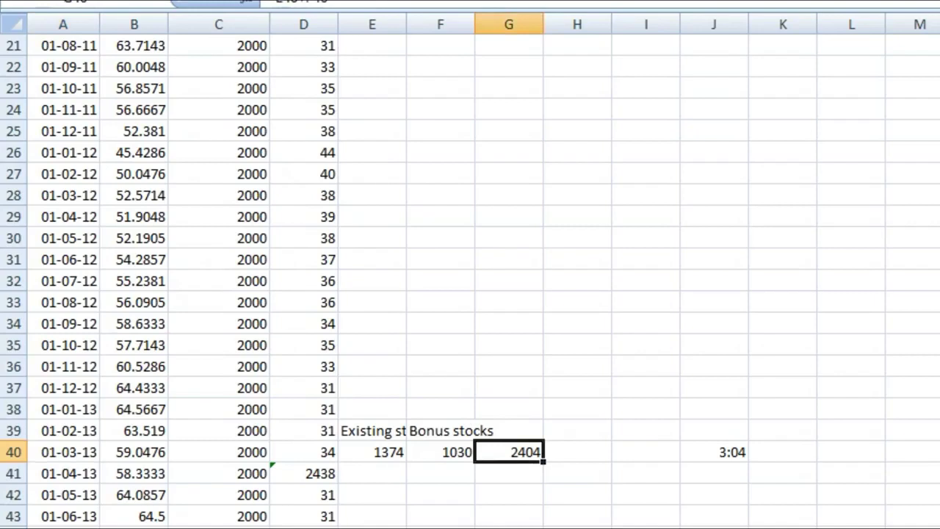
left_click(219, 473)
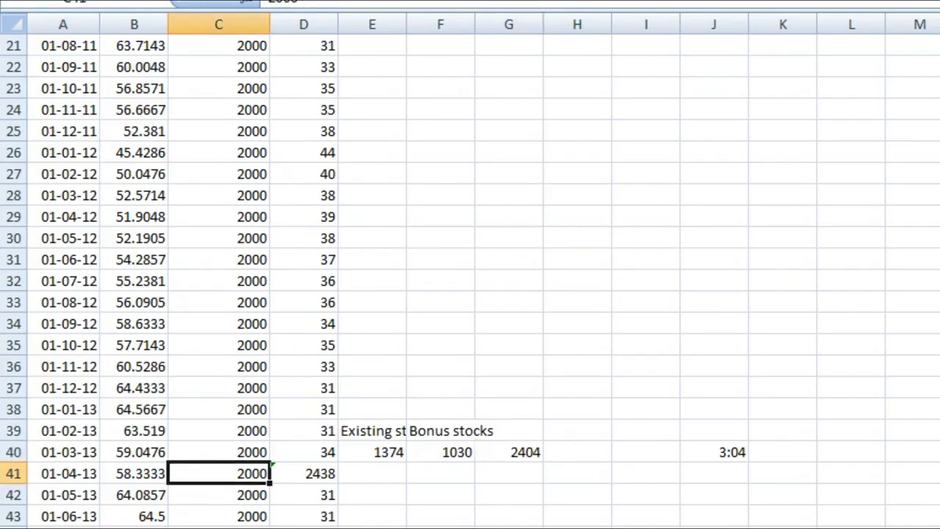
left_click(305, 474)
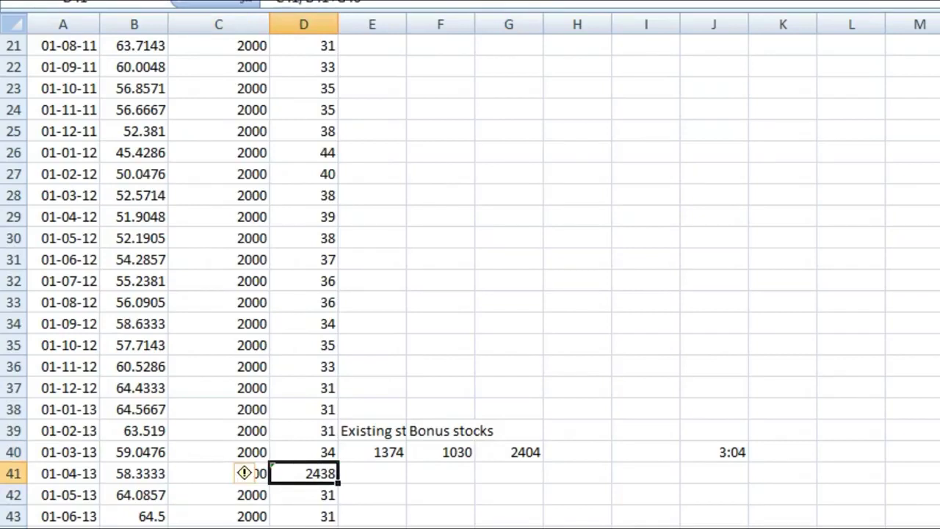
left_click(372, 474)
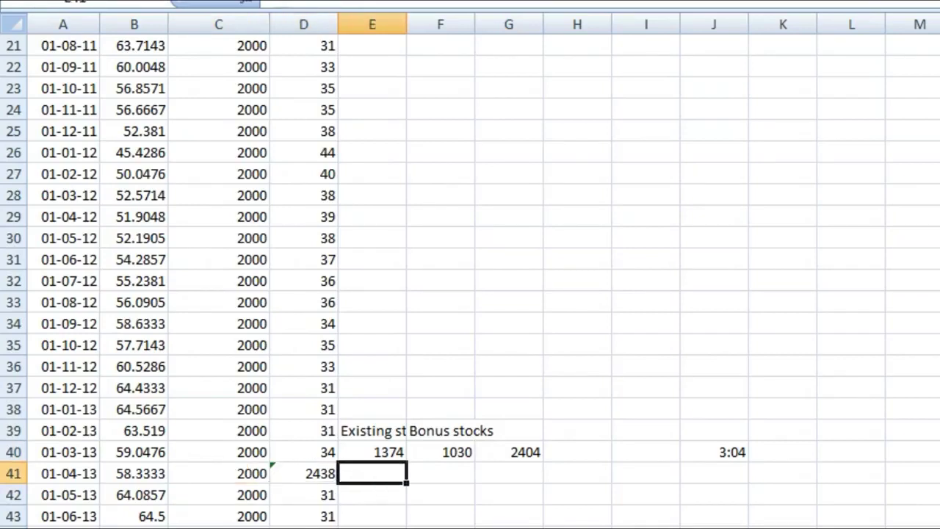
Step: Review the STOCKS column from D41 down to the second bonus issue in row 85
left_click(304, 473)
key("Down")
key("Down")
key("Down")
key("Down")
key("Down")
key("Down")
key("Down")
key("Down")
key("Down")
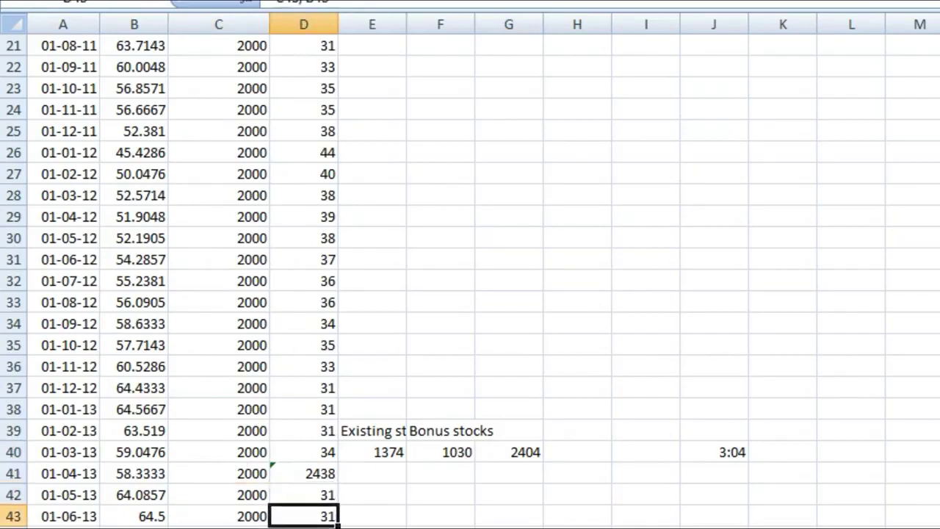
key("Down")
key("Down")
key("Down")
key("Down")
key("Down")
key("Down")
key("Down")
key("Down")
key("Down")
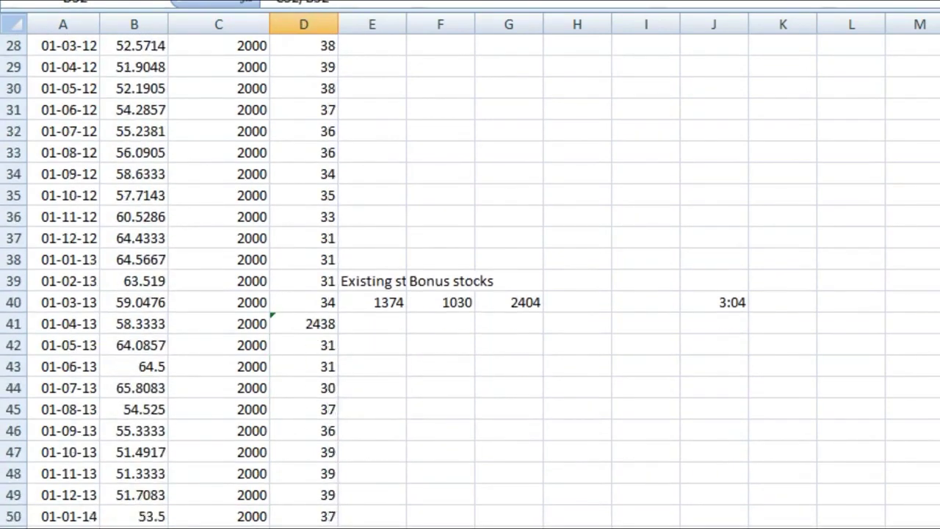
key("Down")
key("Down")
key("Down")
key("Down")
key("Down")
key("Down")
key("Down")
key("Down")
key("Down")
key("Down")
key("Down")
key("Down")
key("Down")
key("Down")
key("Down")
key("Down")
key("Down")
key("Down")
key("Down")
key("Down")
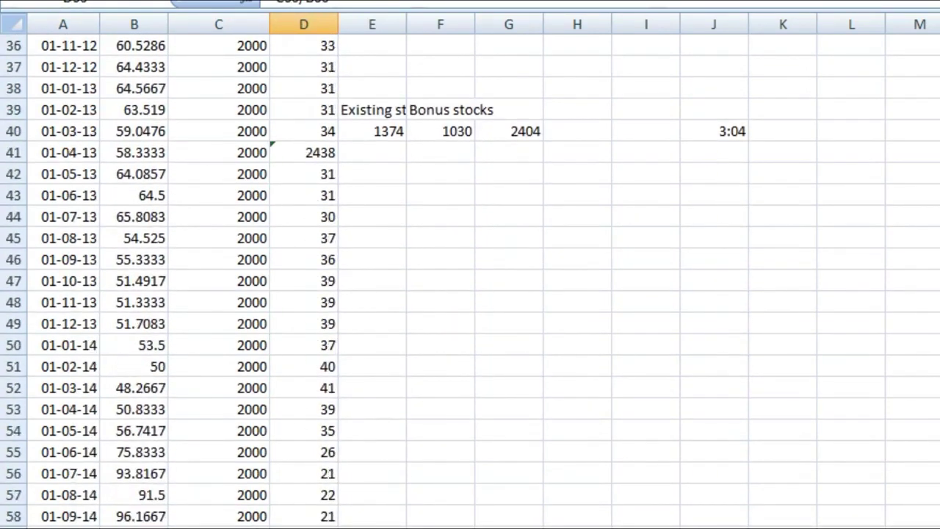
key("Down")
key("Down")
key("Down")
key("Down")
key("Down")
key("Down")
key("Down")
key("Down")
key("Down")
key("Down")
key("Down")
key("Down")
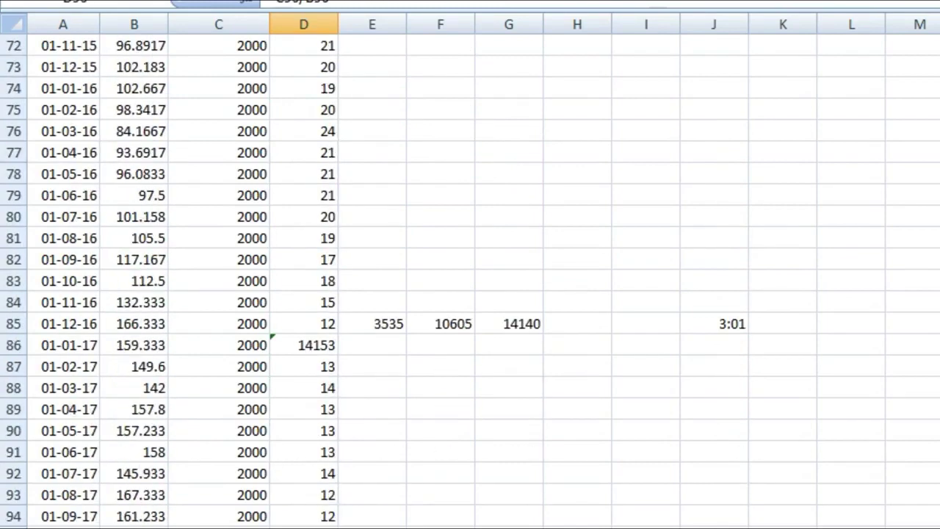
key("Down")
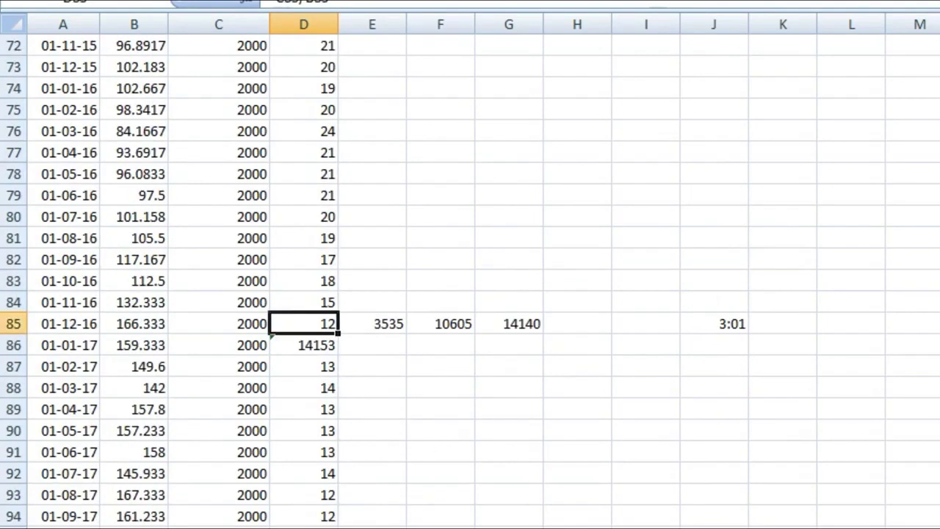
Step: Examine row 85's date, existing stocks, bonus ratio, bonus stocks and total, and how the total carries into D86
left_click(63, 324)
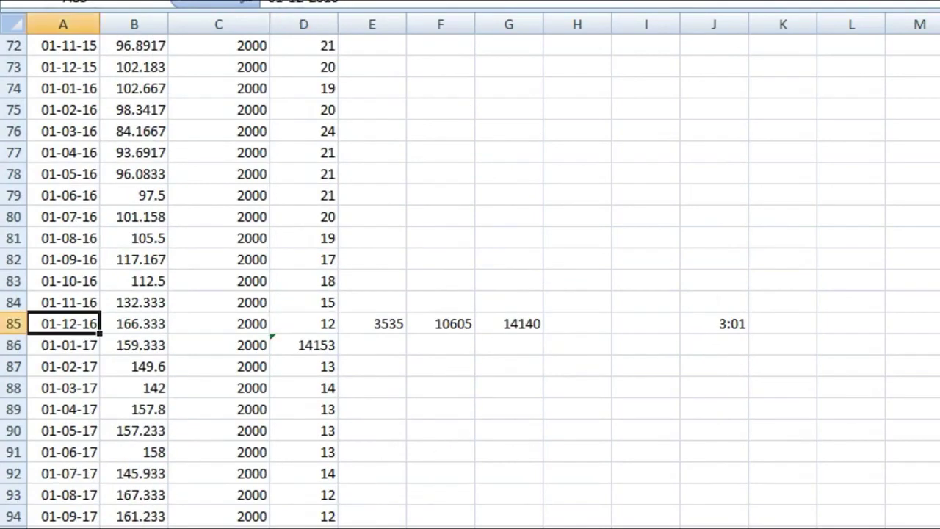
left_click(372, 324)
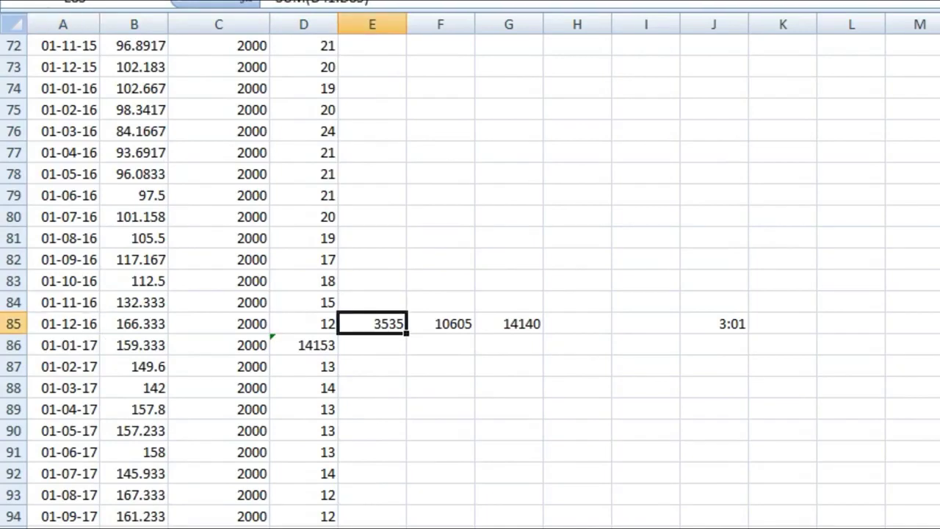
left_click(714, 324)
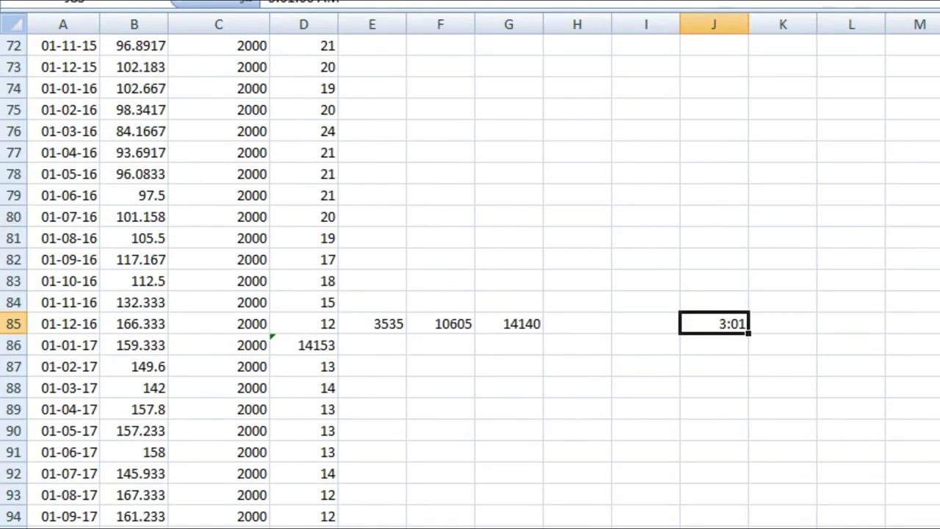
left_click(372, 324)
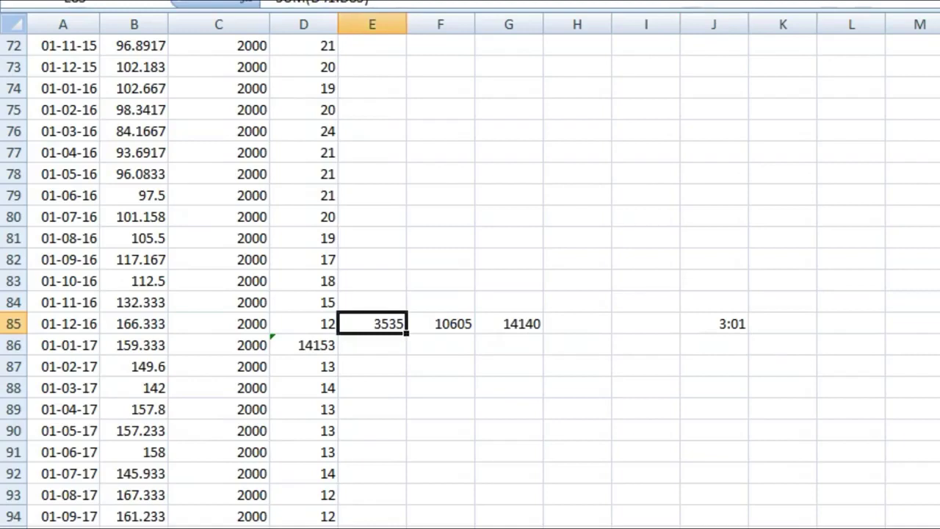
left_click(440, 324)
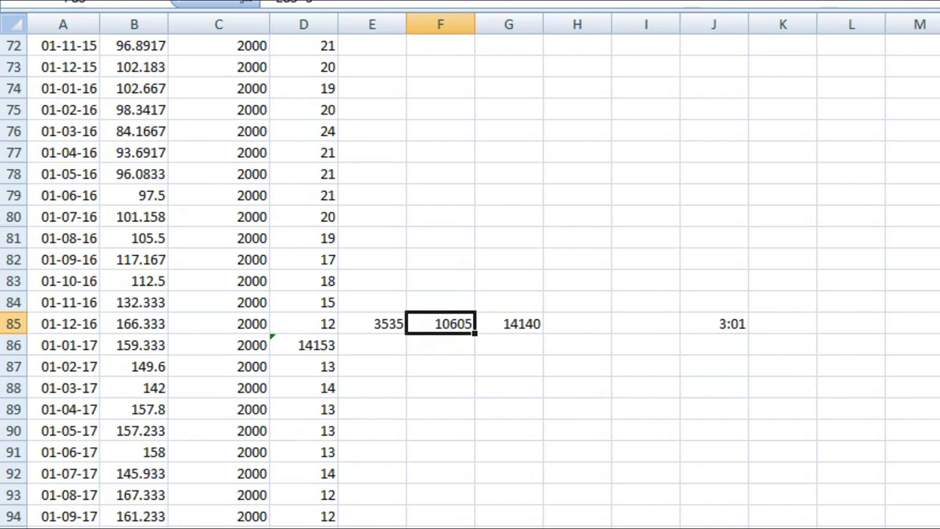
left_click(509, 324)
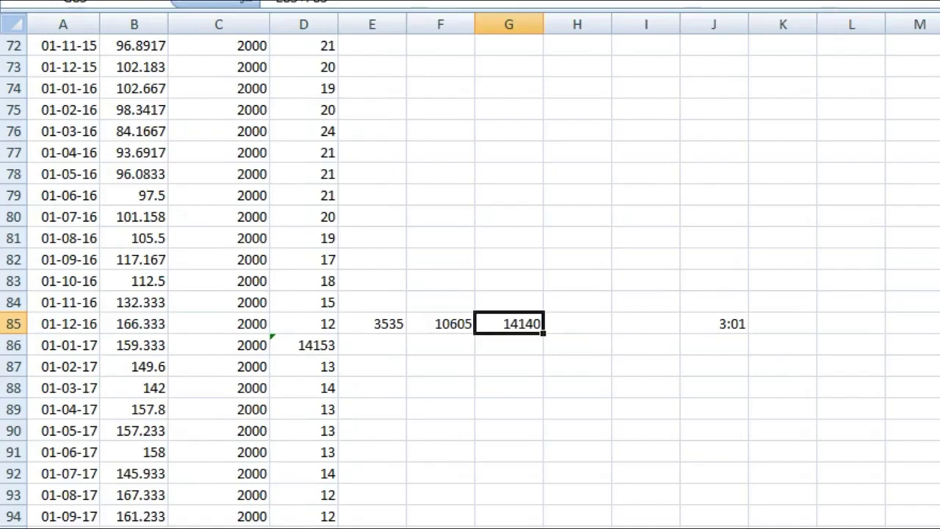
left_click(304, 346)
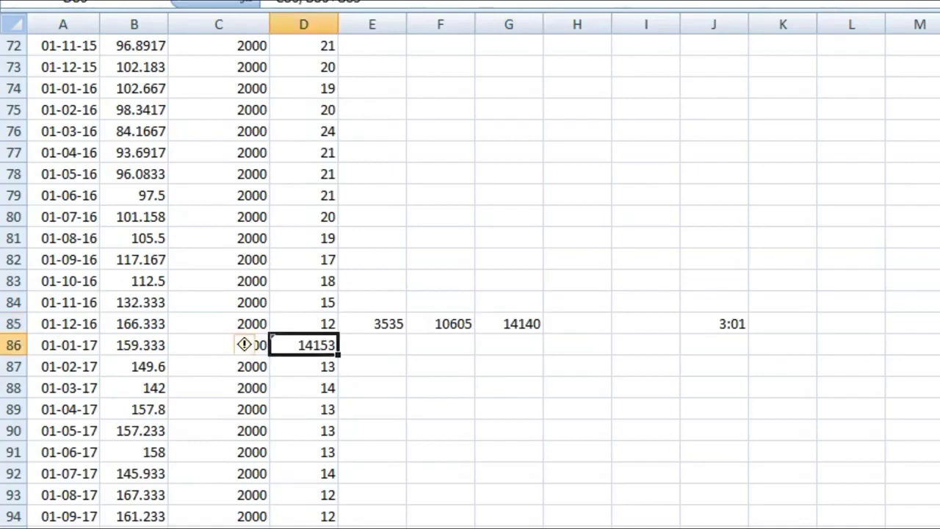
Step: Review the STOCKS column from D86 down past the third bonus issue in row 121
key("Down")
key("Down")
key("Down")
key("Down")
key("Down")
key("Down")
key("Down")
key("Down")
key("Down")
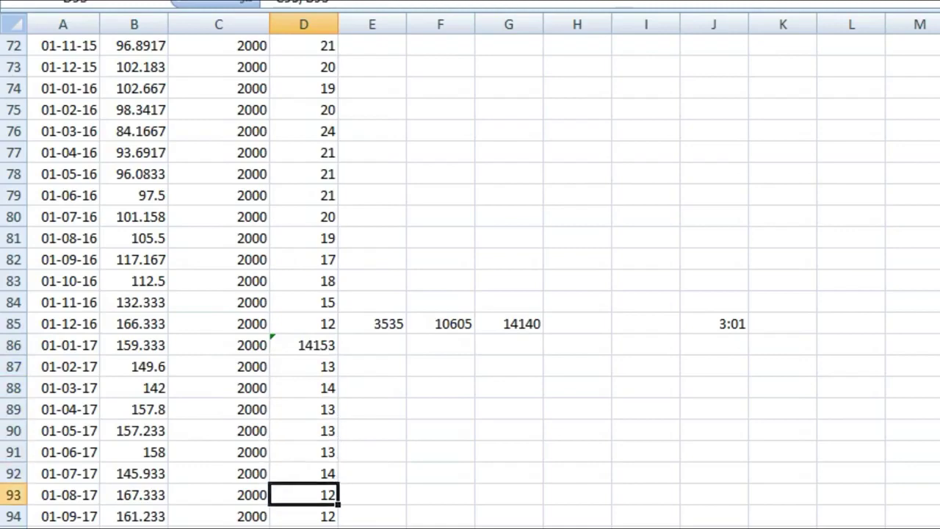
key("Down")
key("Down")
key("Down")
key("Down")
key("Down")
key("Down")
key("Down")
key("Down")
key("Down")
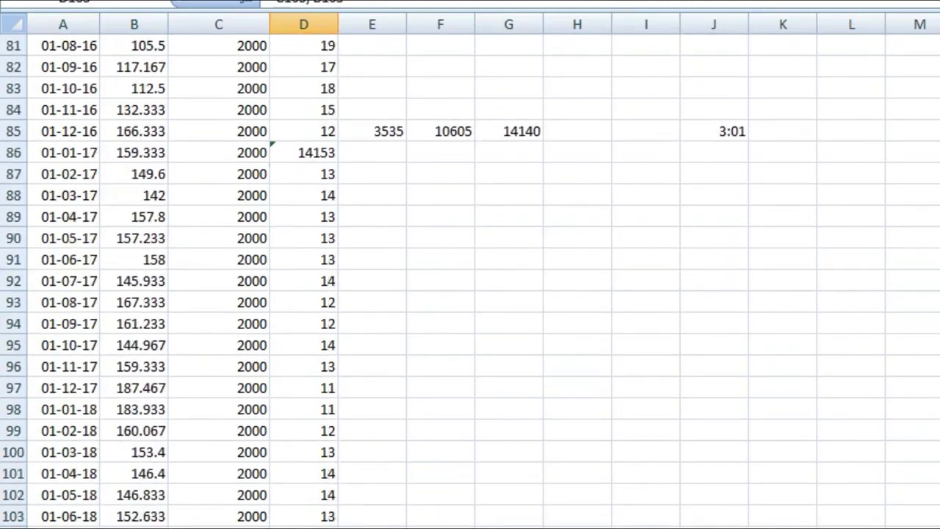
key("Down")
key("Down")
key("Down")
key("Down")
key("Down")
key("Down")
key("Down")
key("Down")
key("Down")
key("Down")
key("Down")
key("Down")
key("Down")
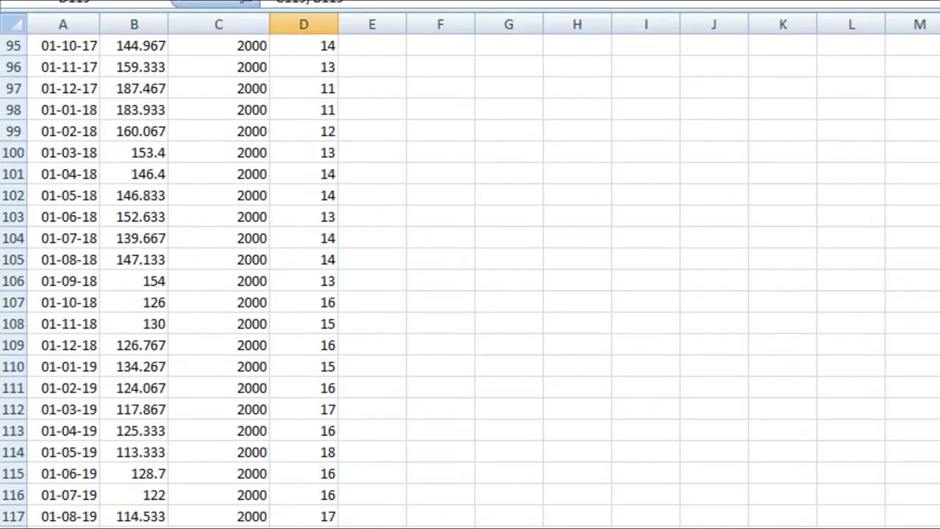
key("Down")
key("Down")
key("Down")
key("Down")
key("Down")
key("Down")
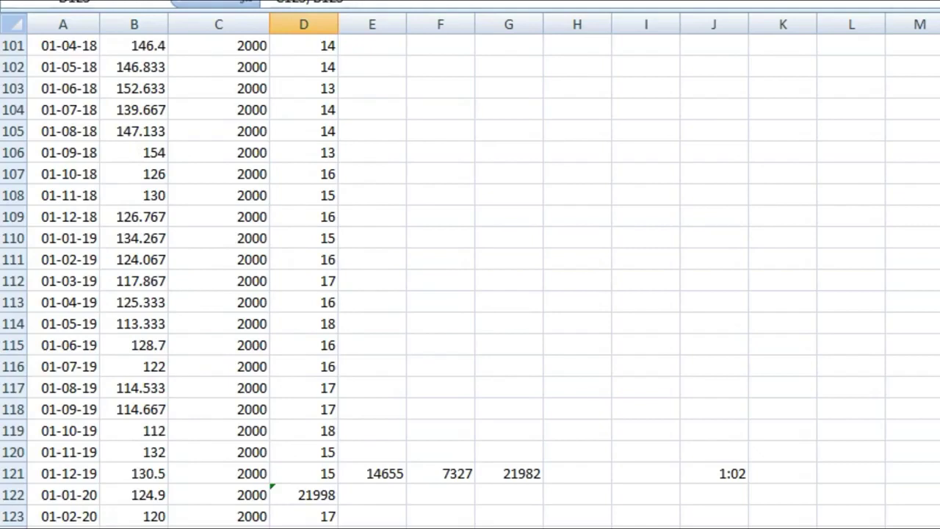
key("Down")
key("Down")
key("Down")
key("Down")
key("Down")
key("Down")
key("Down")
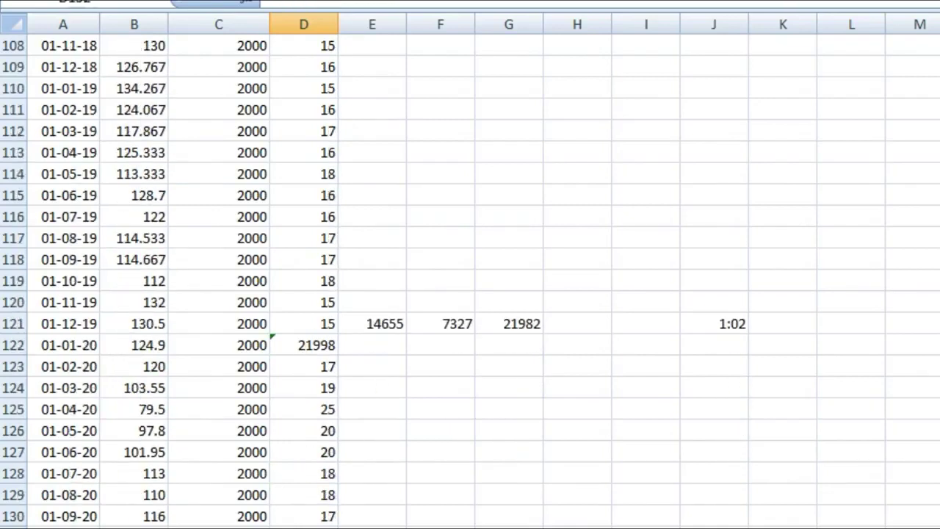
Step: Examine row 121's date, bonus ratio, existing stocks, bonus stocks, combined total and that month's purchase
left_click(64, 324)
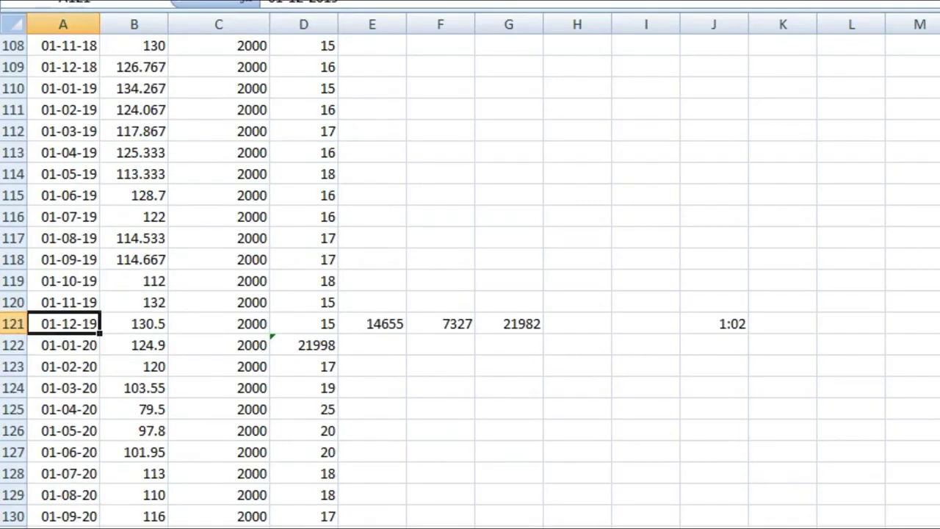
left_click(714, 346)
left_click(714, 324)
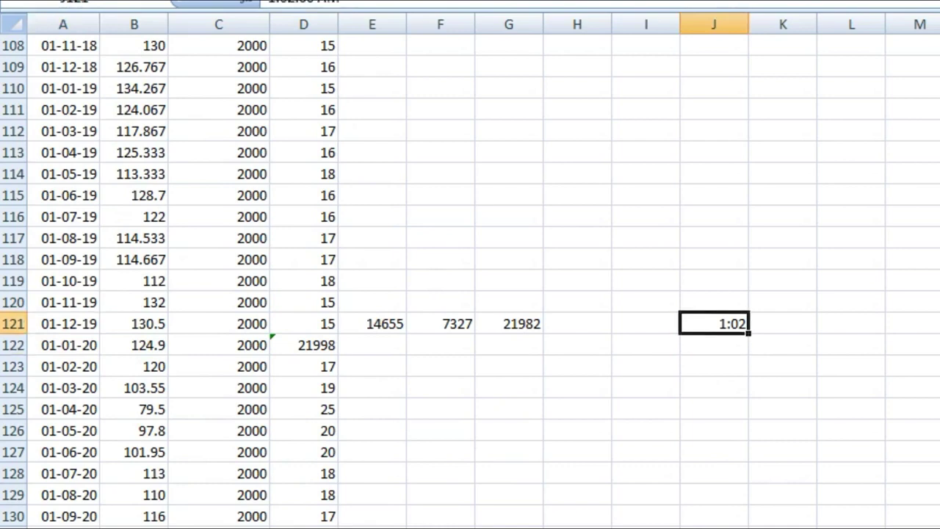
left_click(372, 324)
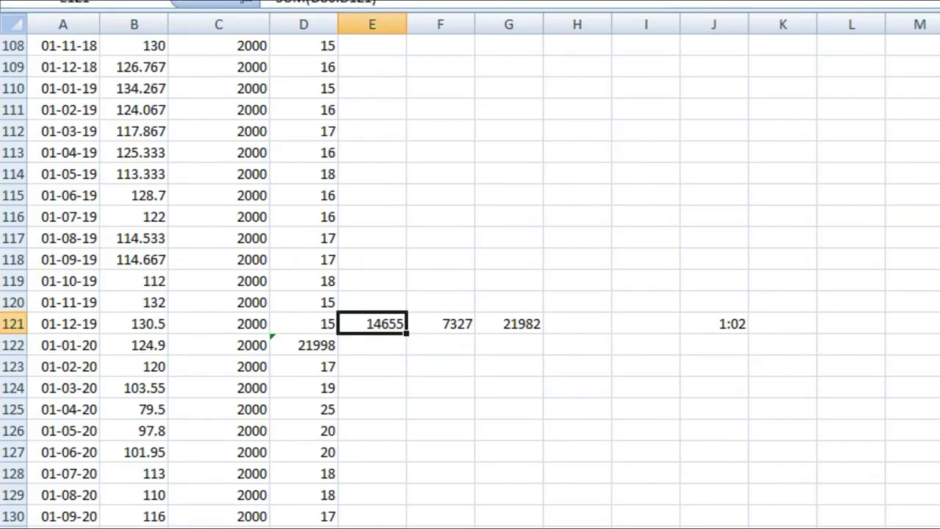
left_click(441, 324)
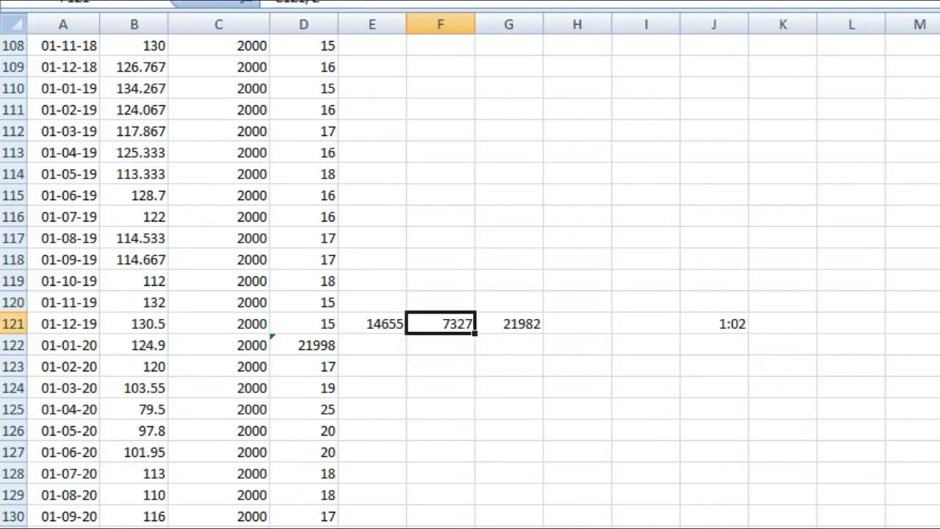
left_click(509, 324)
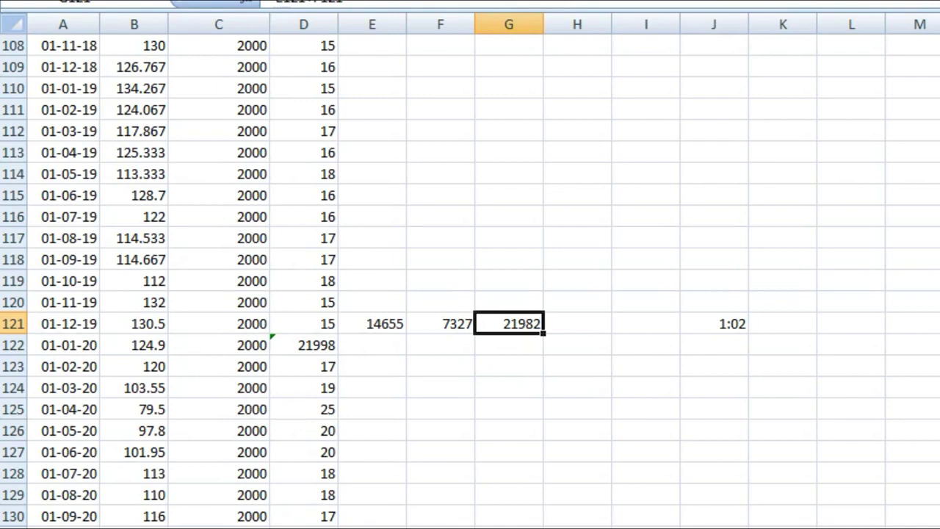
left_click(304, 324)
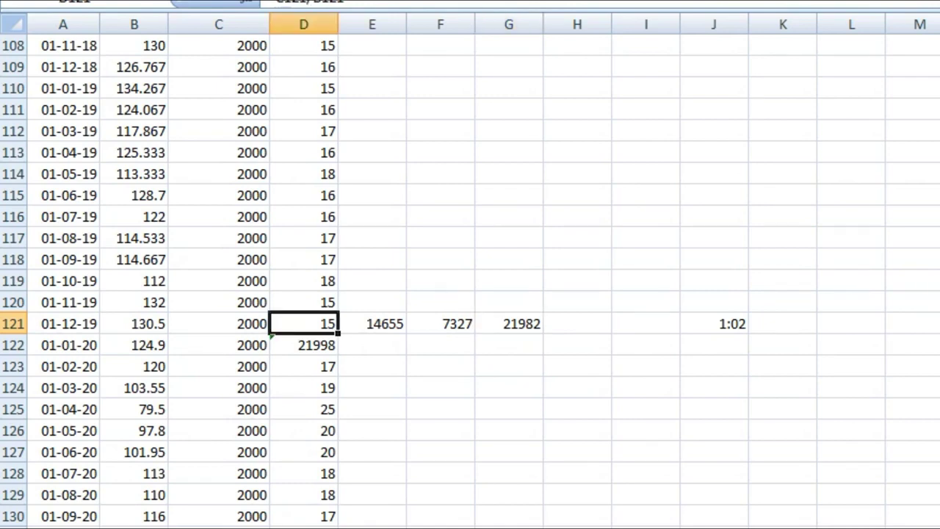
Step: Review the remaining 2020 purchases in the STOCKS column down to the total stocks held in D131
key("Down")
key("Down")
key("Down")
key("Down")
key("Down")
key("Down")
key("Down")
key("Down")
key("Down")
key("Down")
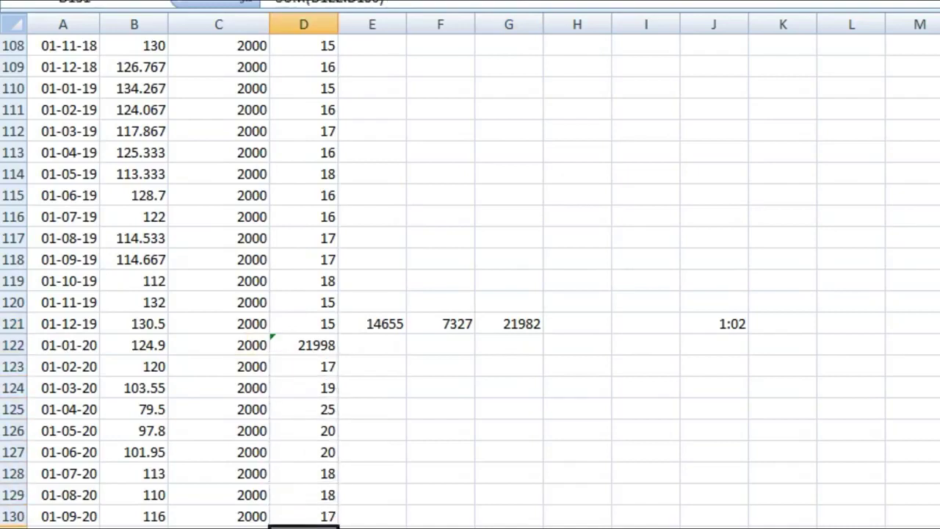
key("Down")
key("Down")
key("Down")
key("Down")
key("Down")
key("Down")
key("Down")
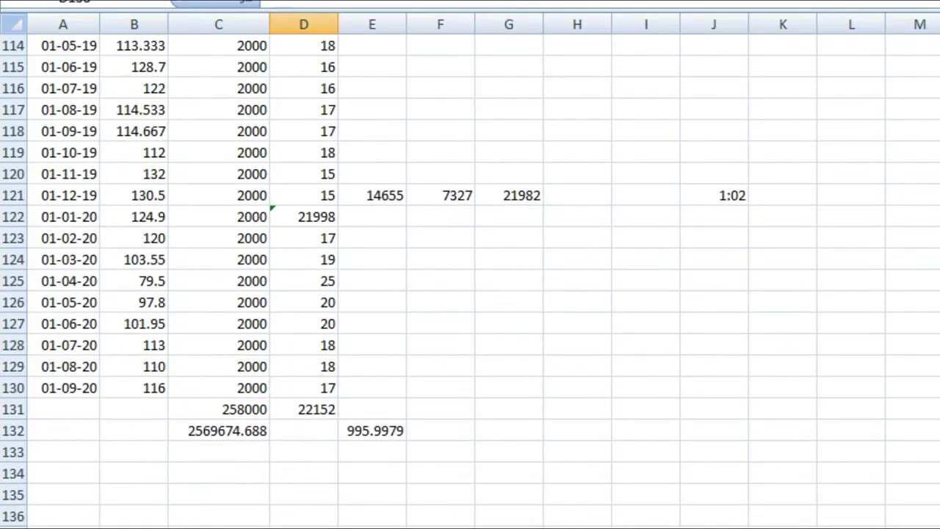
left_click(304, 409)
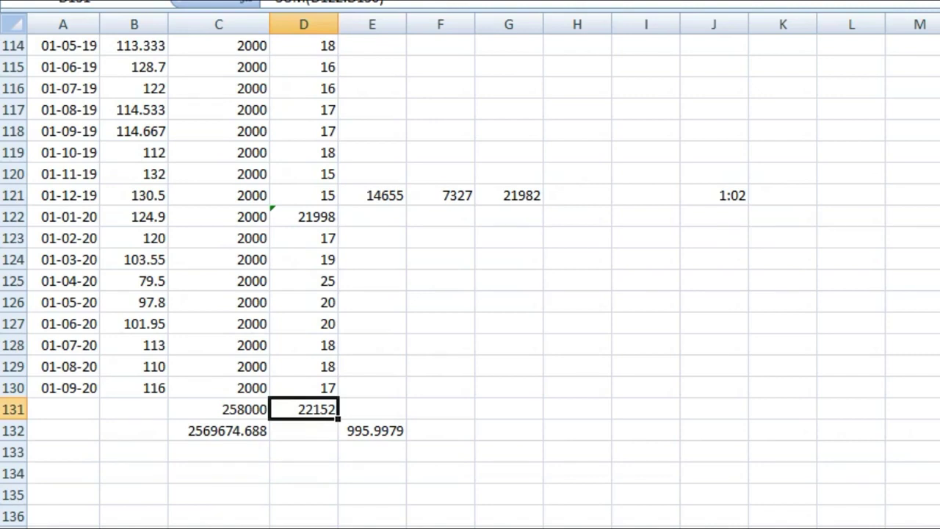
Step: Highlight the last stock price, cell B130, with a yellow fill
left_click(133, 388)
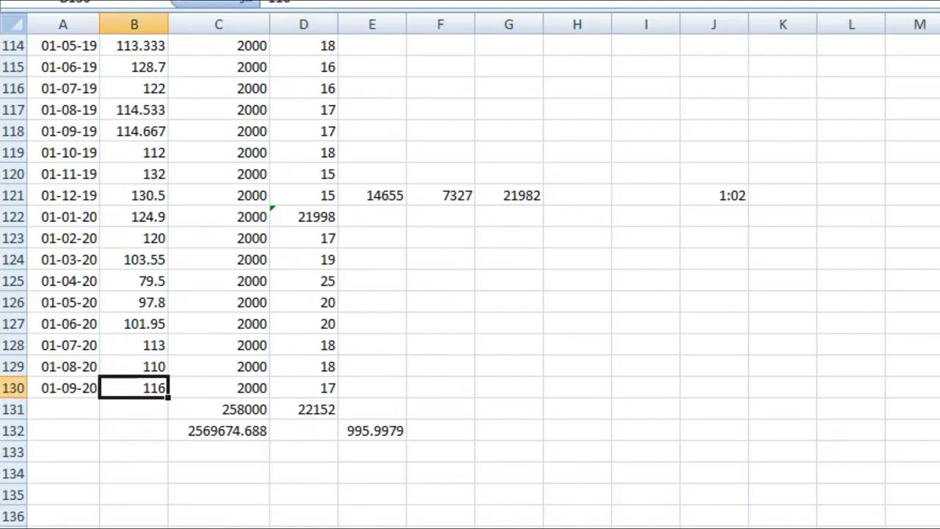
key("alt+h")
key("h")
key("Return")
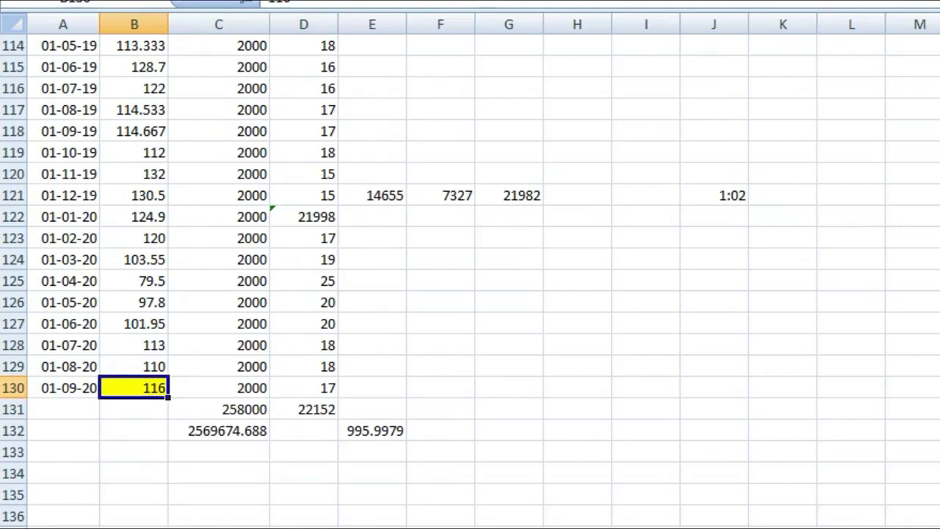
Step: Examine the final date and price, the portfolio value formula in C132, the total invested in C131 and the return percentage in E132
left_click(63, 388)
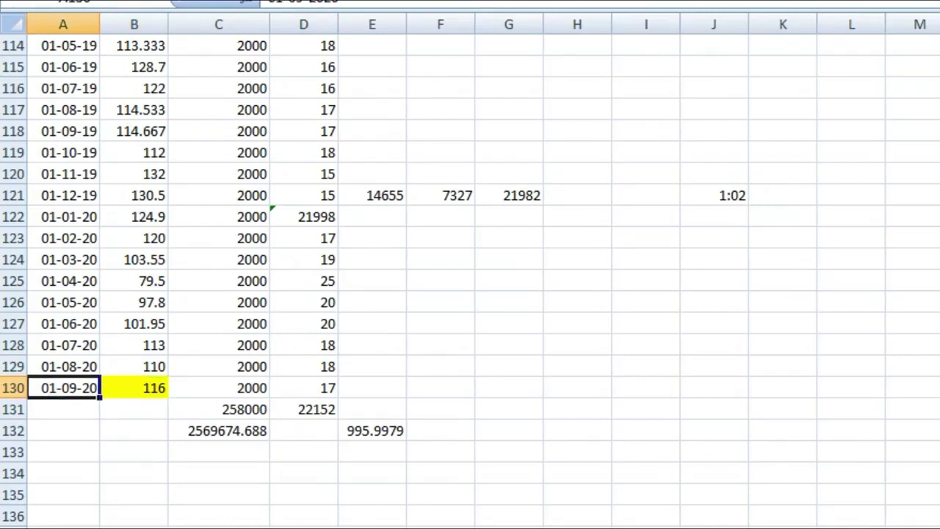
left_click(134, 388)
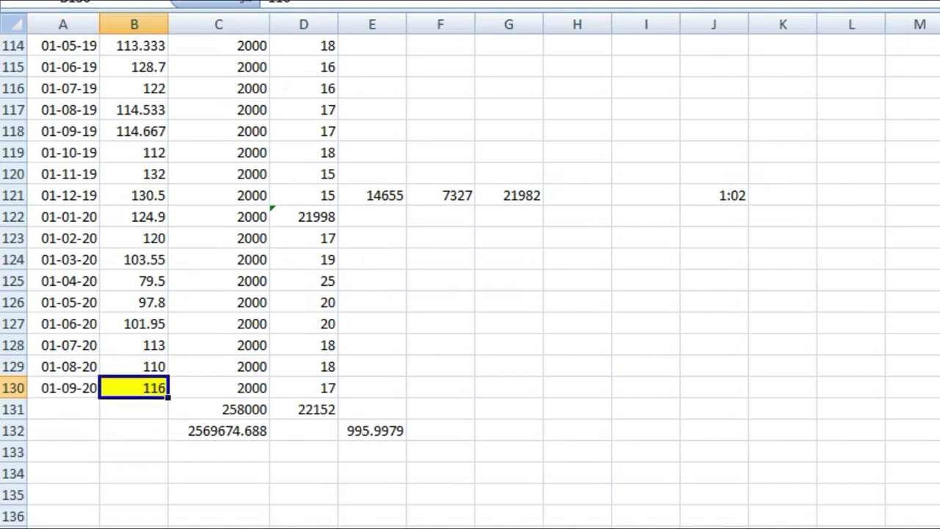
left_click(219, 430)
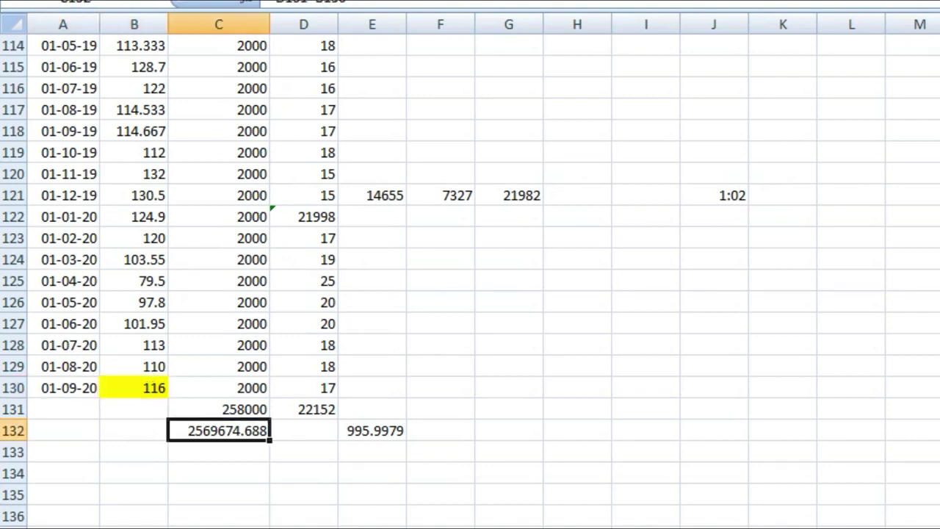
double_click(226, 430)
key("Return")
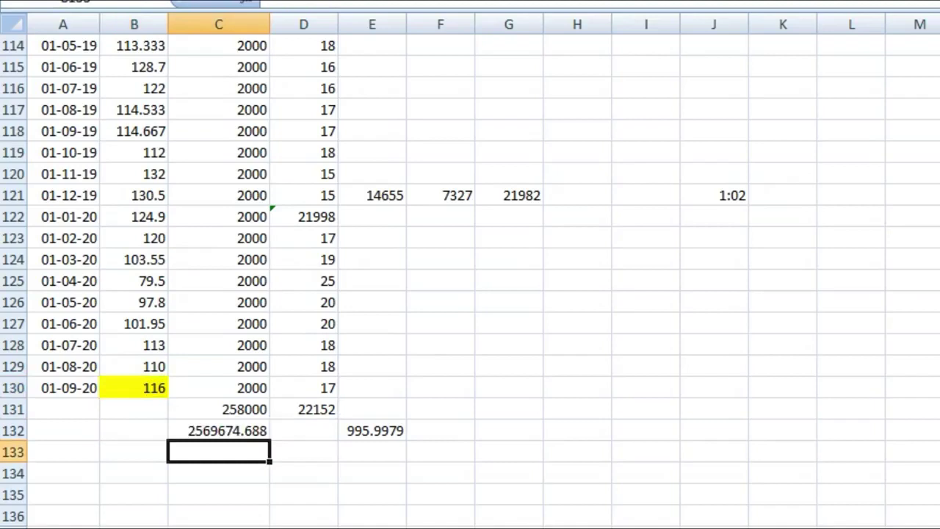
left_click(219, 430)
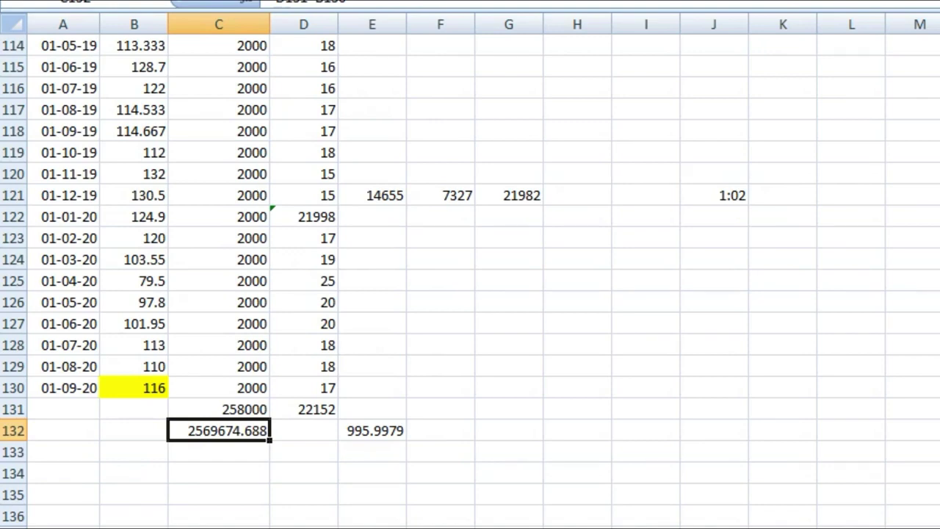
key("Up")
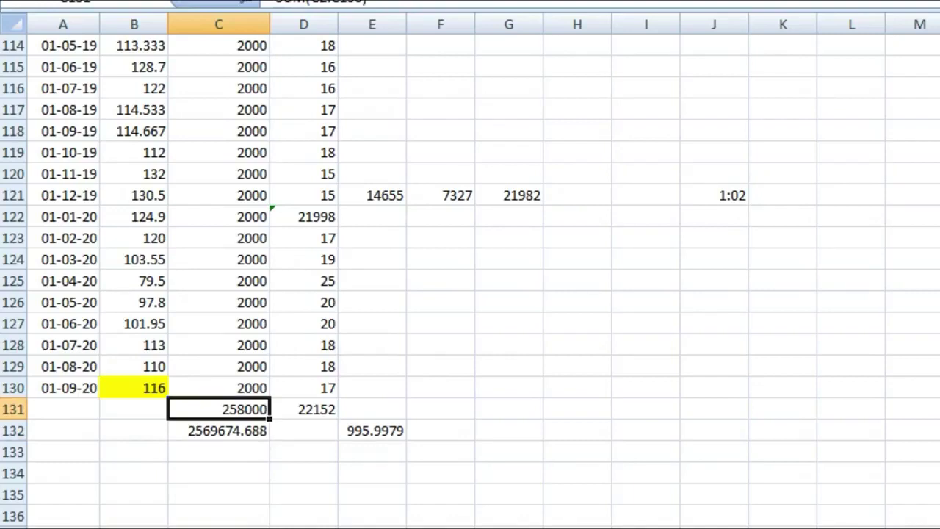
left_click(373, 432)
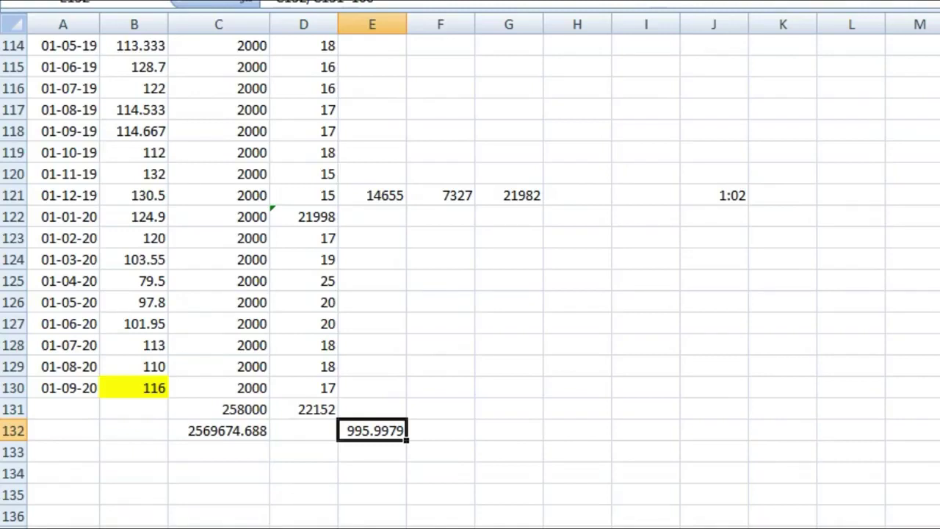
Step: Enter 10 in E122 and multiply it by the January 2020 stocks in F122 with the formula =D122*E122
left_click(371, 174)
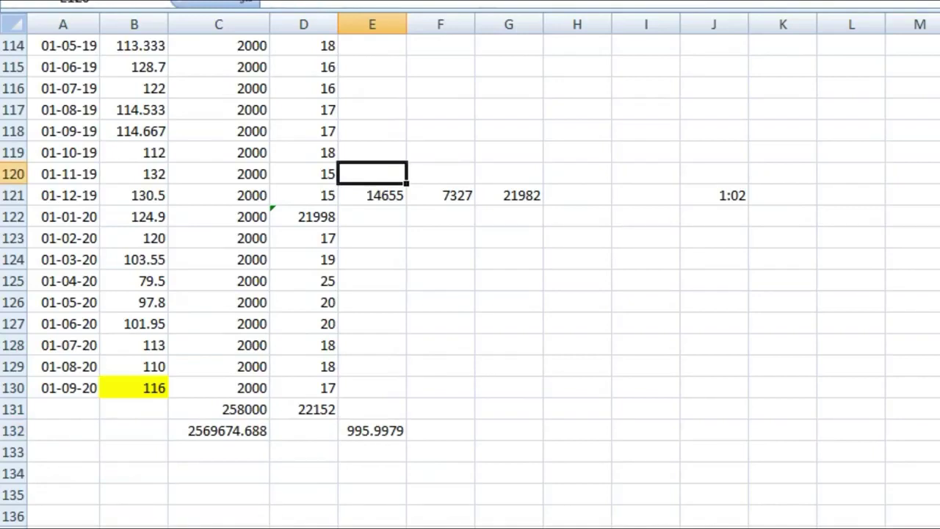
left_click(371, 217)
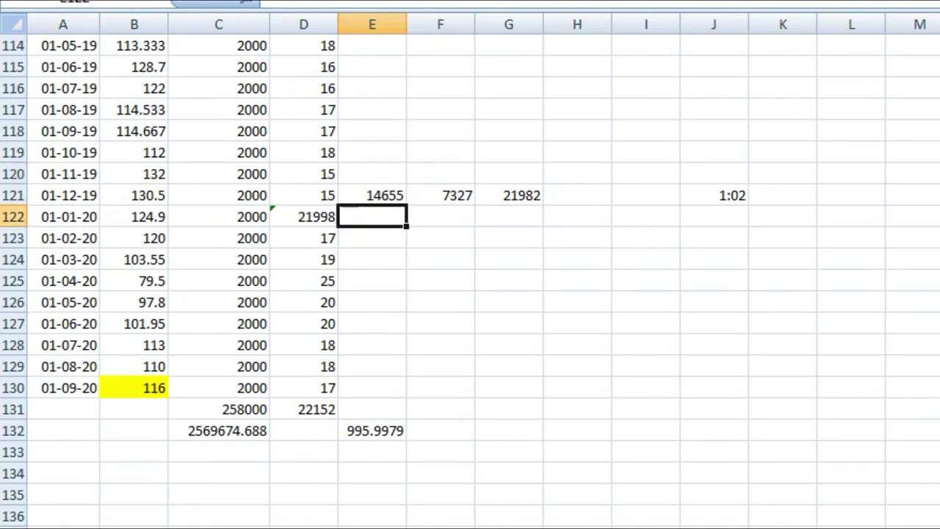
type("10")
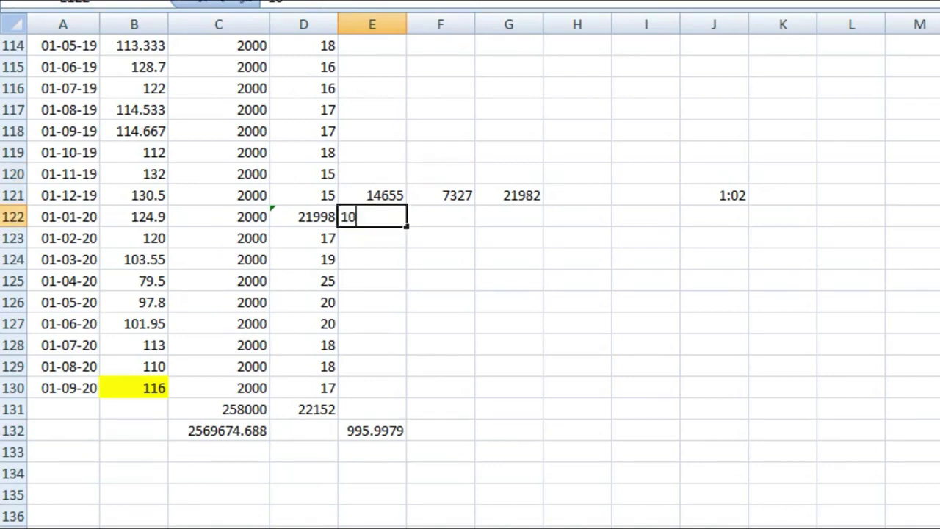
key("Tab")
type("=")
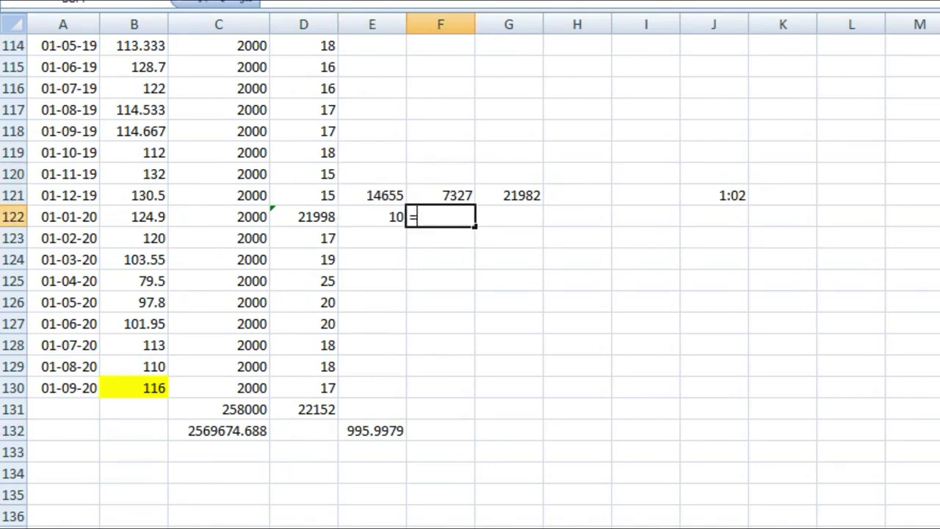
left_click(304, 217)
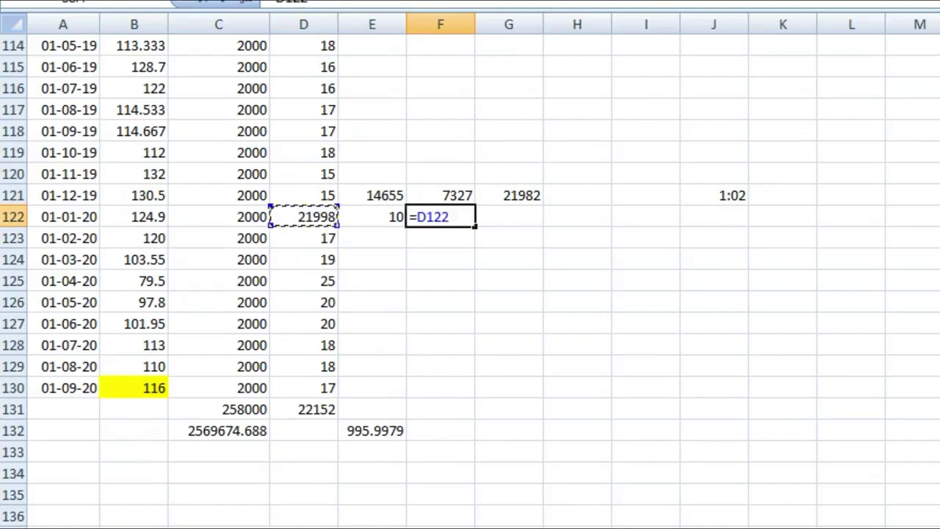
type("*")
key("Left")
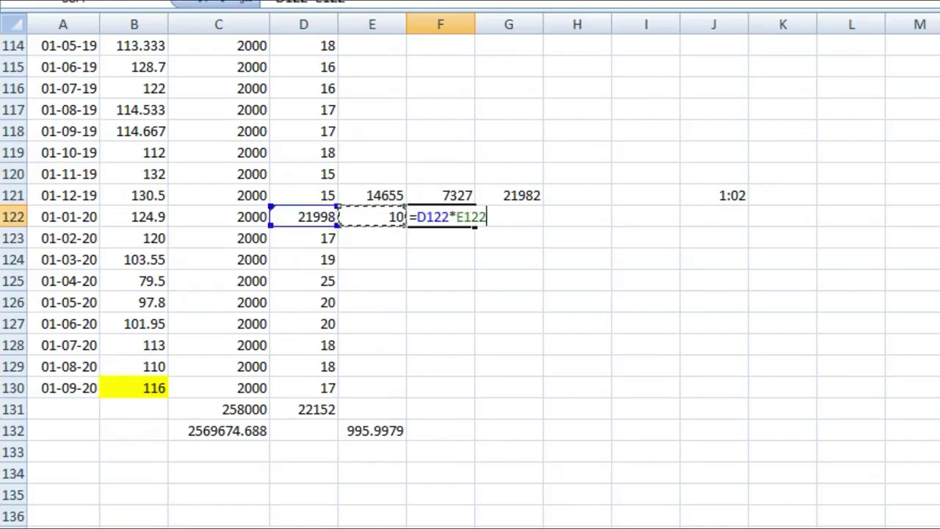
key("Return")
left_click(441, 216)
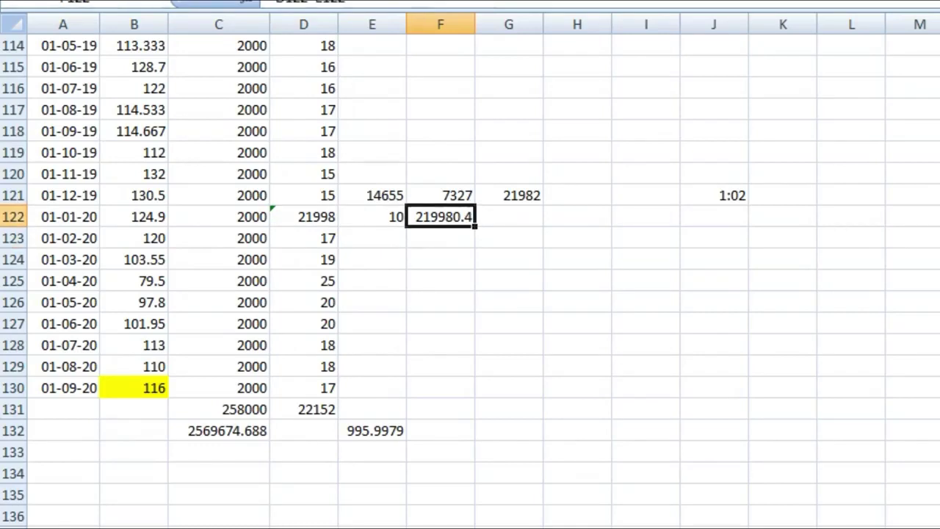
Step: Examine row 122 from the date to the product in F122, along with the return in E132 and total stocks in D131
left_click_drag(440, 217, 62, 216)
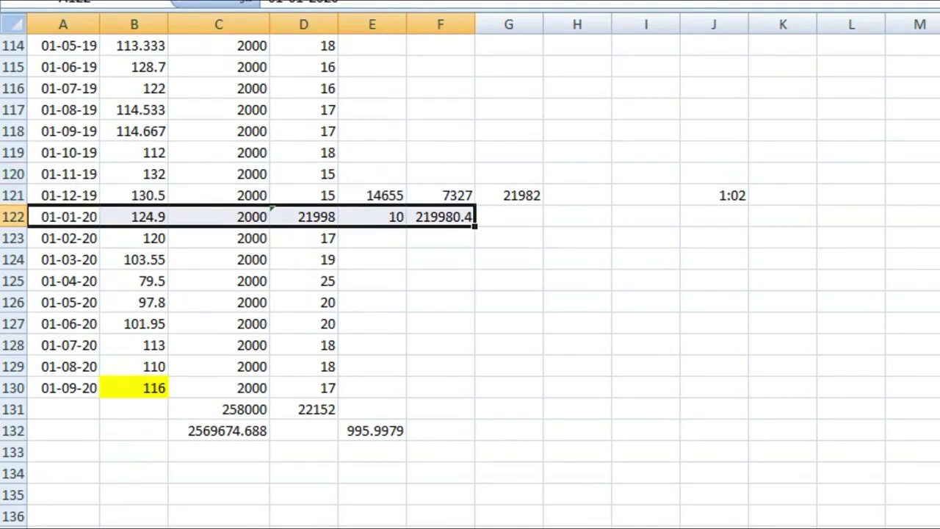
left_click(440, 216)
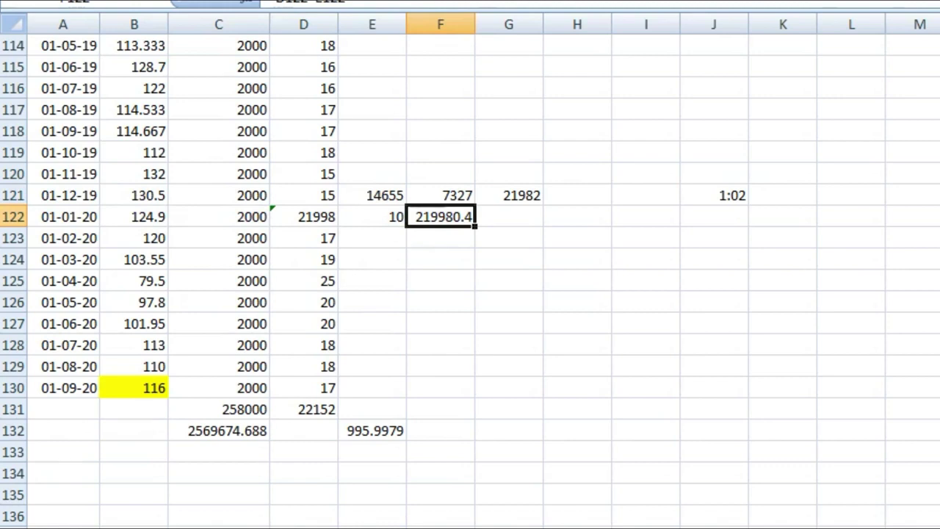
left_click(373, 431)
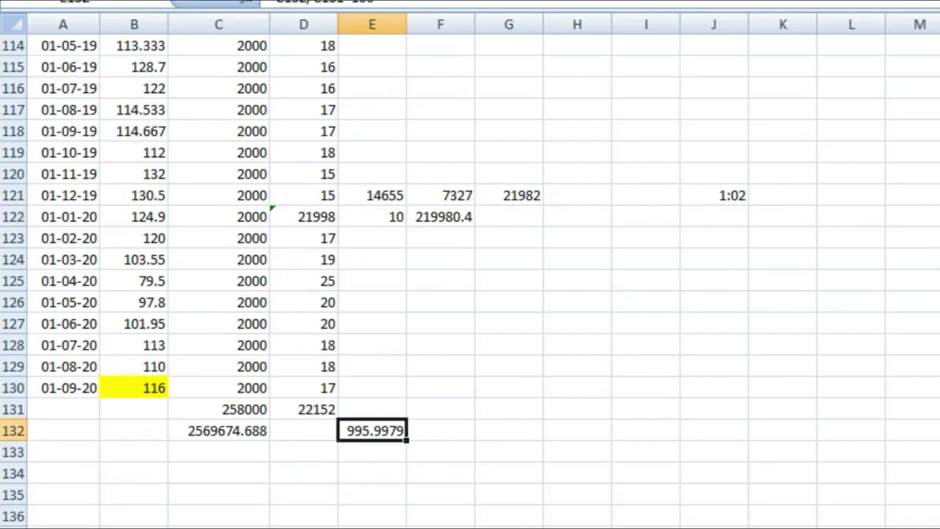
left_click(441, 217)
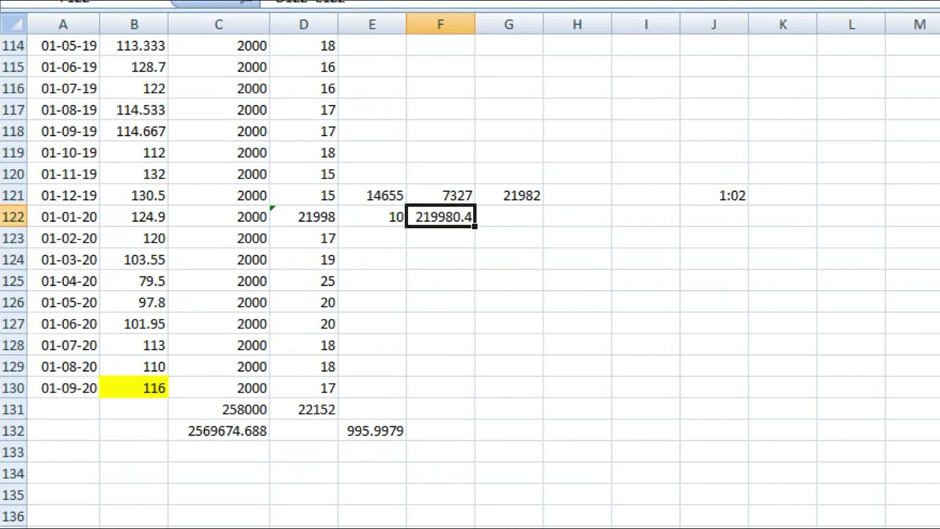
left_click(304, 409)
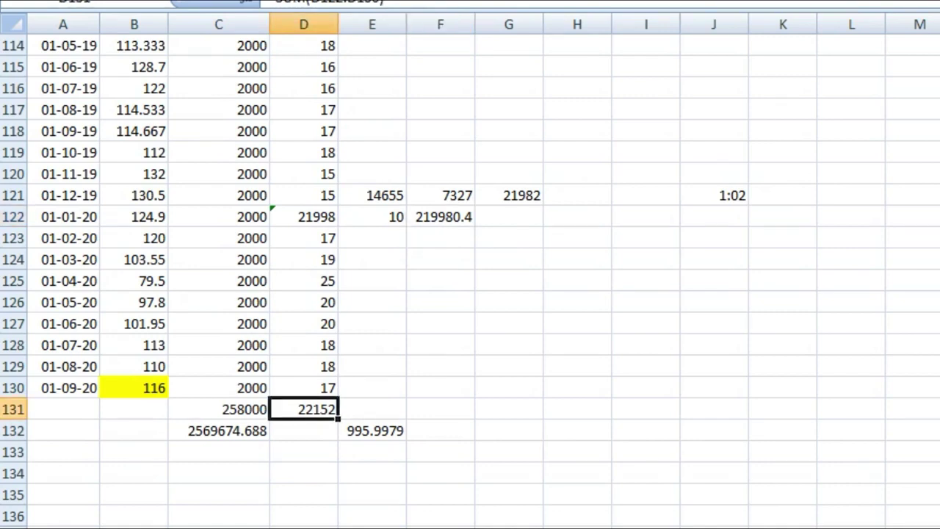
Step: Examine the portfolio value in C132 and total stocks in D131, and review the stocks column back up to its header
left_click(219, 431)
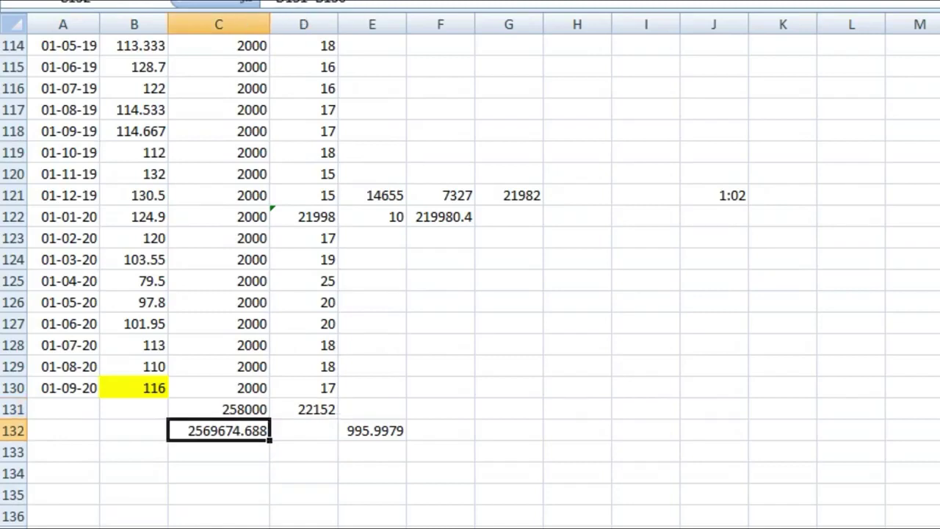
left_click(304, 409)
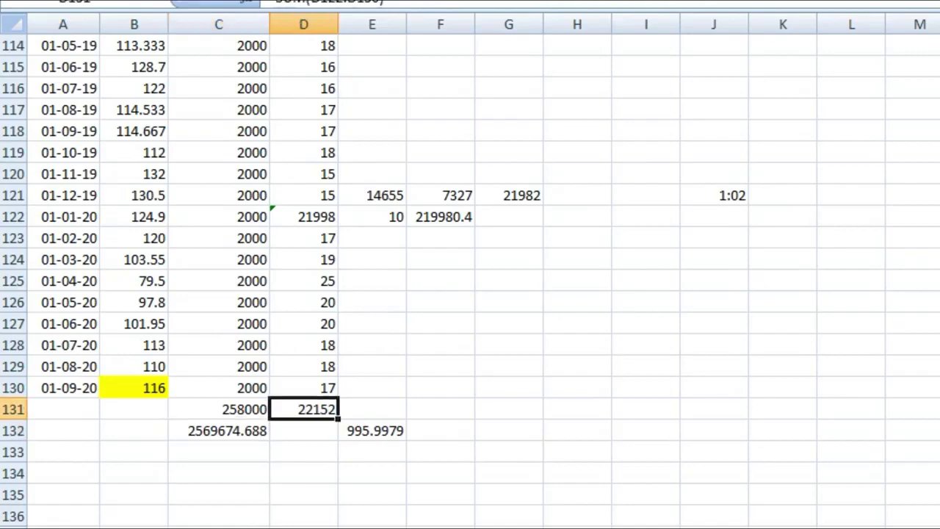
key("Up")
key("Up")
key("Up")
key("Up")
key("Up")
key("Up")
key("Up")
key("Up")
key("Up")
key("Up")
key("Up")
key("Up")
key("Up")
key("Up")
key("Up")
key("Up")
key("Up")
key("Up")
key("Up")
key("Up")
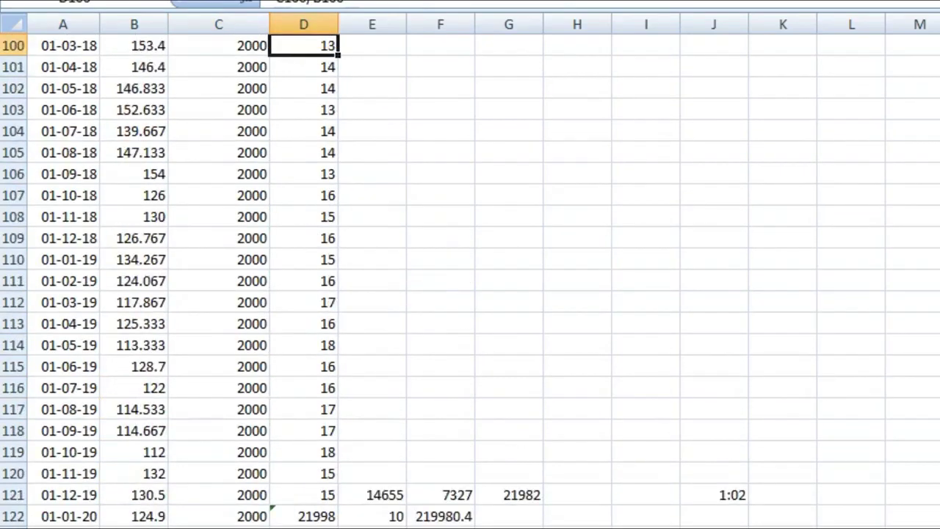
key("Up")
key("Up")
key("Up")
key("Up")
key("Up")
key("Up")
key("Up")
key("Up")
key("Up")
key("Up")
key("Up")
key("Up")
key("Up")
key("Up")
key("Up")
key("Up")
key("Up")
key("Up")
key("Up")
key("Up")
key("Up")
key("Up")
key("Up")
key("Up")
key("Up")
key("Up")
key("Up")
key("Up")
key("Up")
key("Up")
key("Up")
key("Up")
key("Up")
key("Up")
key("Up")
key("Up")
key("Up")
key("Up")
key("Up")
key("Up")
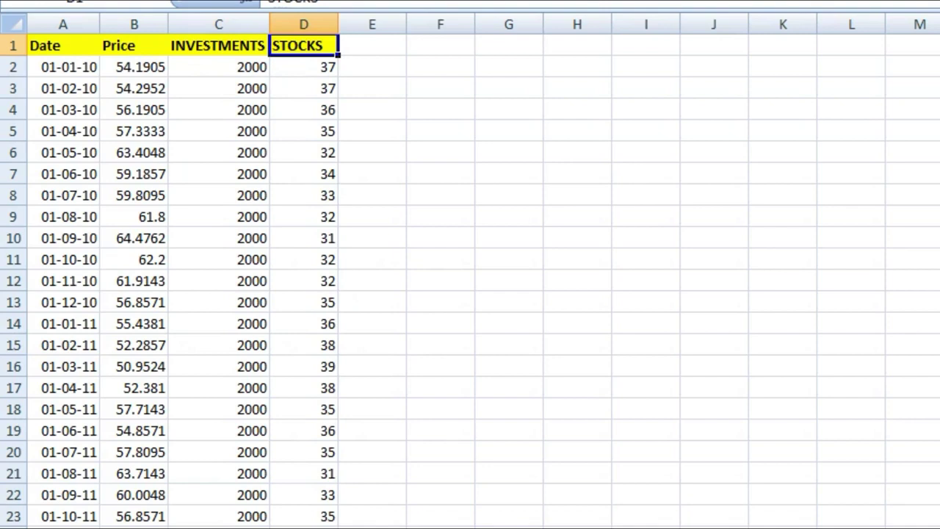
Step: Review the monthly investments in column C from January 2010, including the January 2011 row, down to the portfolio value in C132
left_click(219, 67)
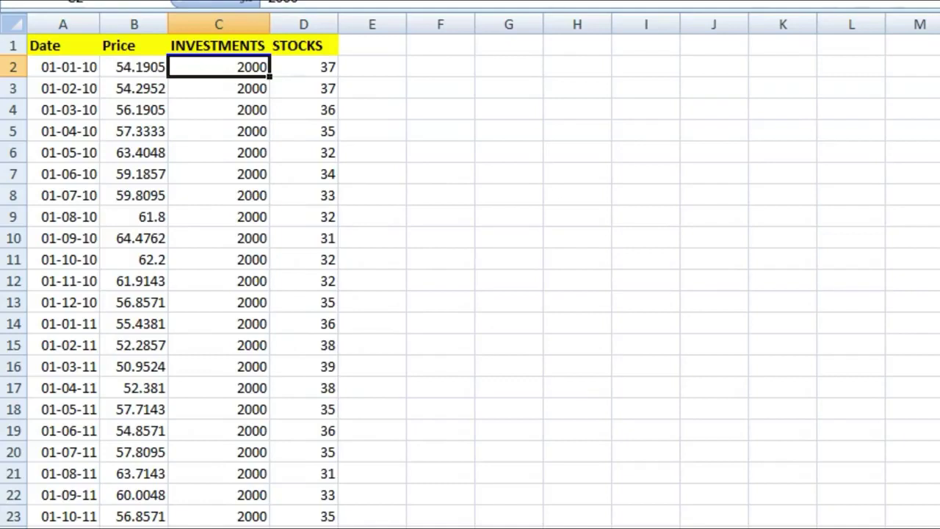
left_click(305, 324)
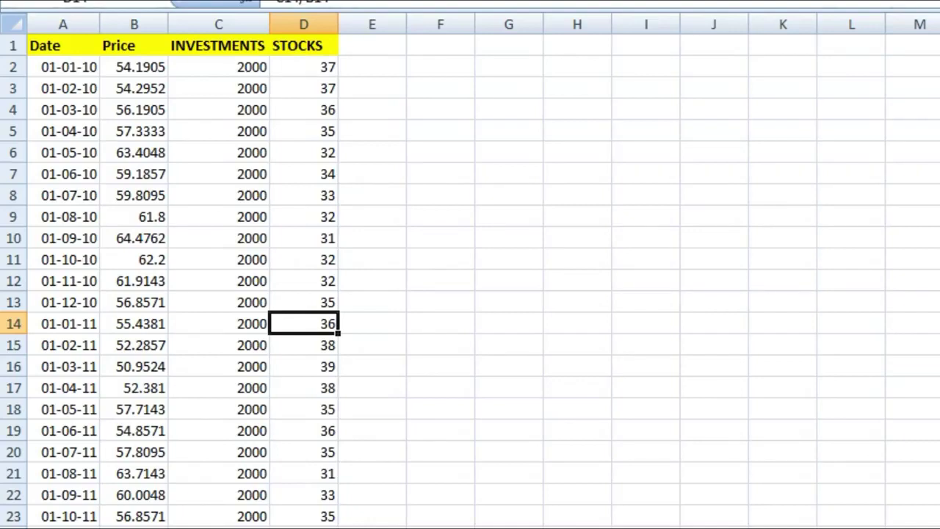
left_click(218, 324)
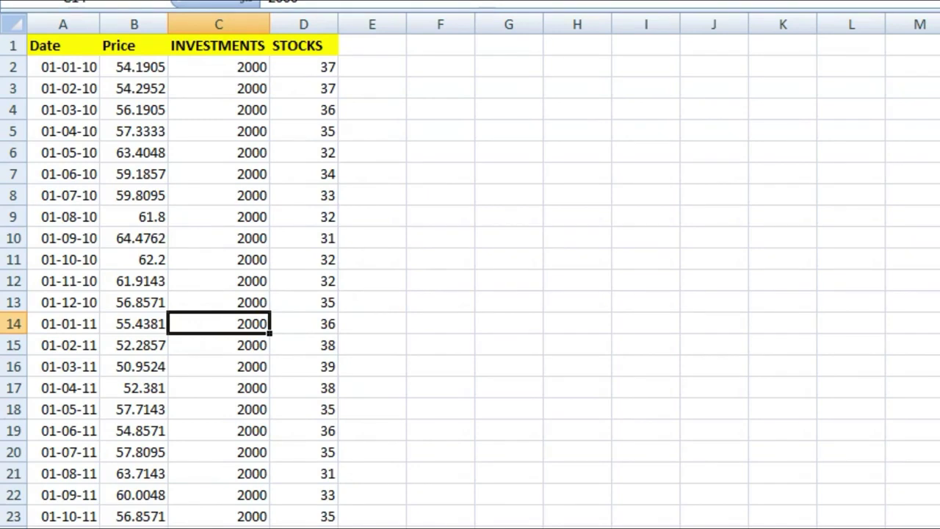
key("Down")
key("Down")
key("Down")
key("Down")
key("Down")
key("Down")
key("Down")
key("Down")
key("Down")
key("Down")
key("Down")
key("Down")
key("Down")
key("Down")
key("Down")
key("Down")
key("Down")
key("Down")
key("Down")
key("Down")
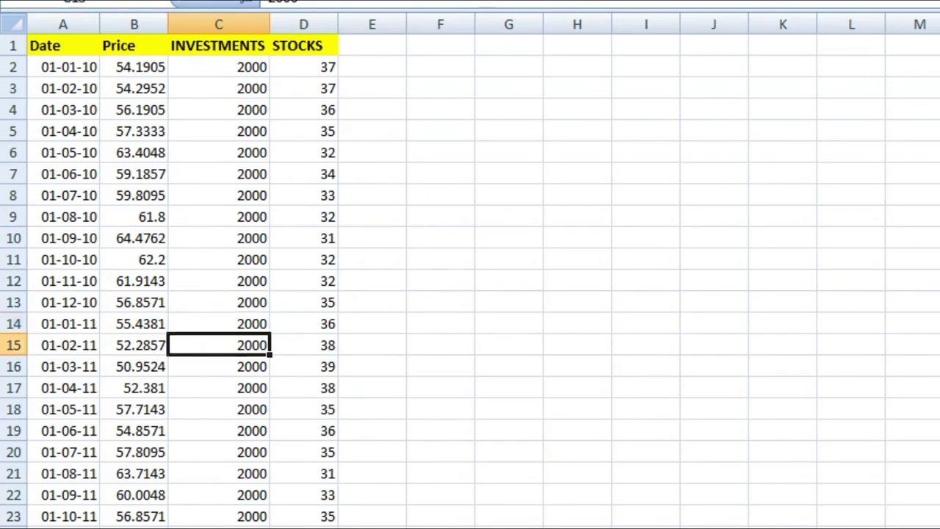
key("Down")
key("Down")
key("Down")
key("Down")
key("Down")
key("Down")
key("Down")
key("Down")
key("Down")
key("Down")
key("Down")
key("Down")
key("Down")
key("Down")
key("Down")
key("Down")
key("Down")
key("Down")
key("Down")
key("Down")
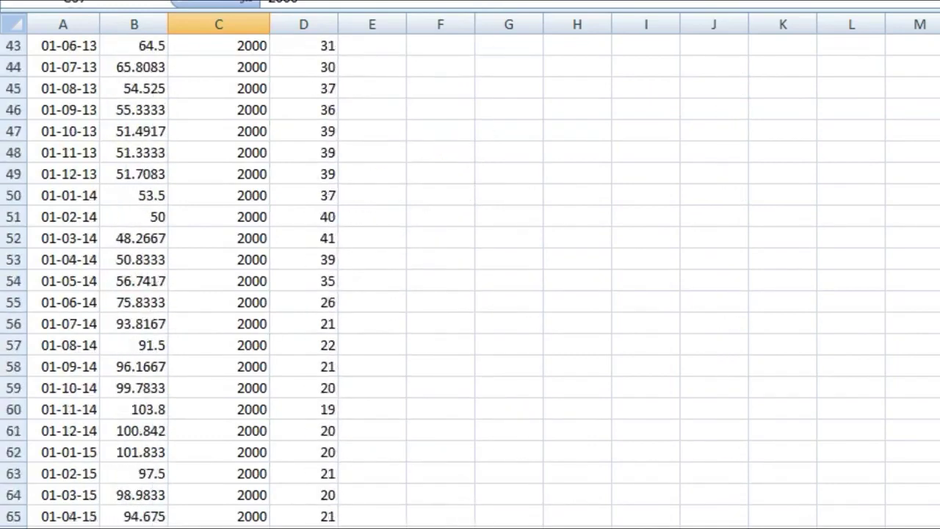
key("Down")
key("Down")
key("Down")
key("Down")
key("Down")
key("Down")
key("Down")
key("Down")
key("Down")
key("Down")
key("Down")
key("Down")
key("Down")
key("Down")
key("Down")
key("Down")
key("Down")
key("Down")
key("Down")
key("Down")
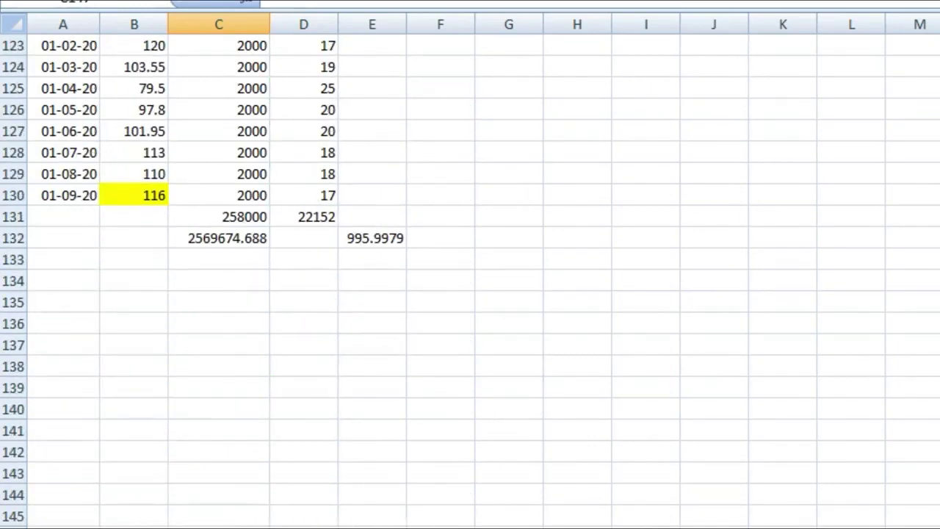
left_click(219, 238)
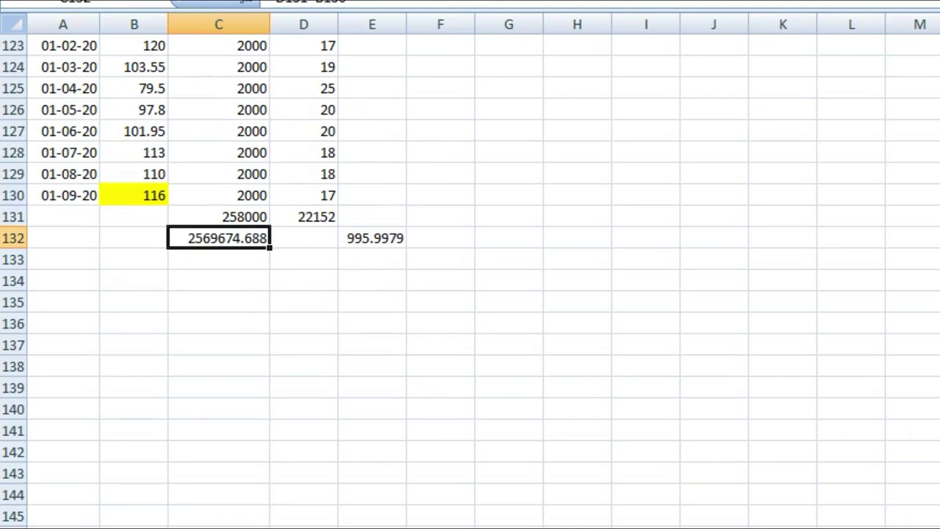
key("Down")
type("=")
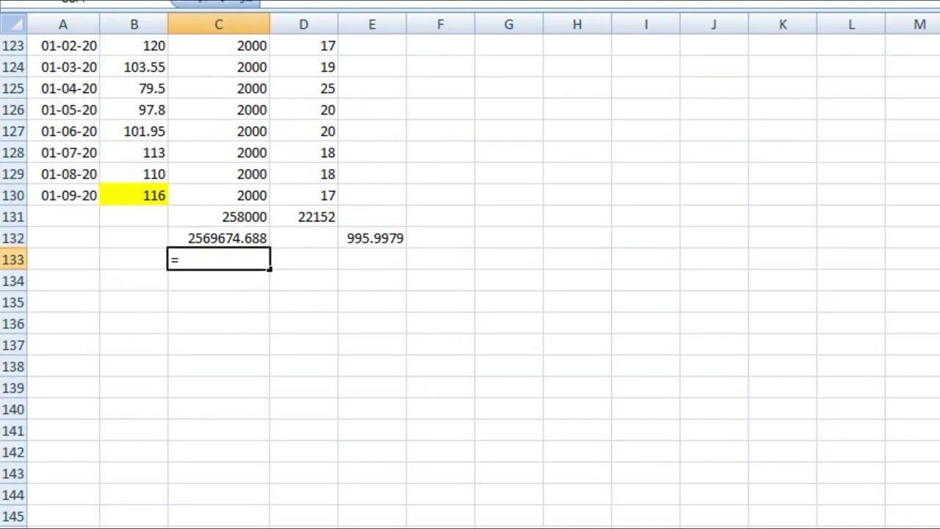
left_click(63, 196)
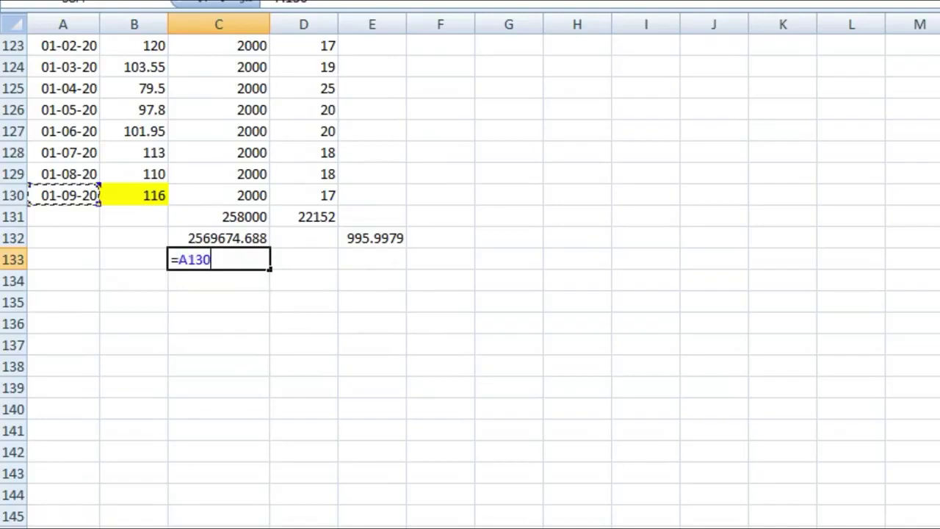
key("Escape")
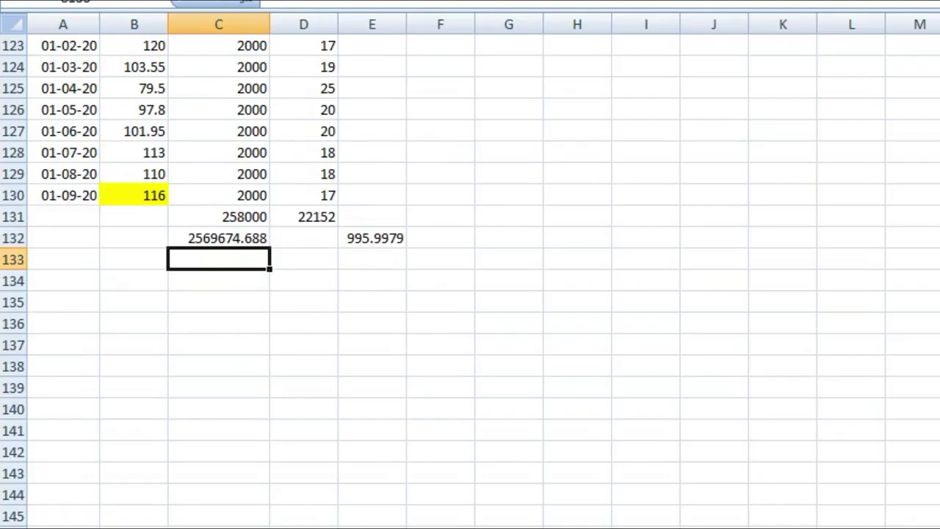
Step: Multiply the portfolio value by 10 in C133 with the formula =C132*10
left_click(63, 195)
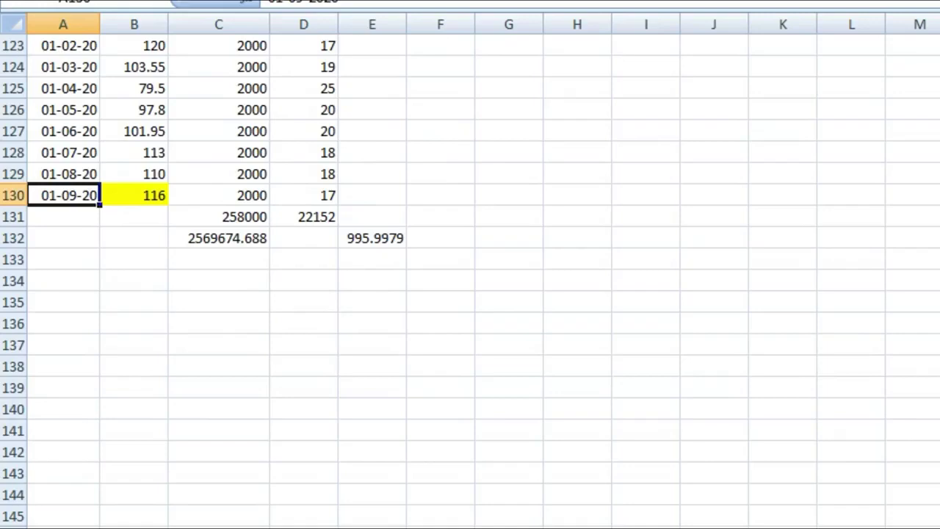
left_click(219, 238)
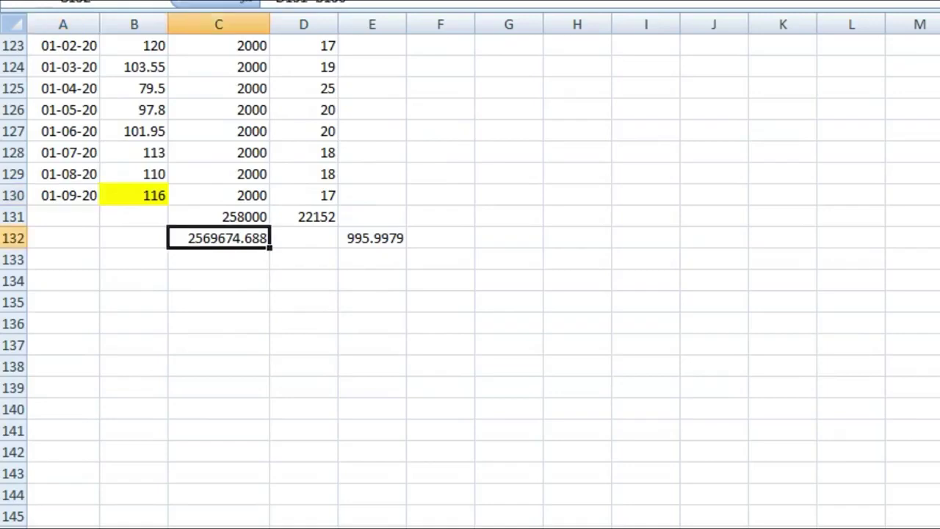
left_click(219, 259)
type("=")
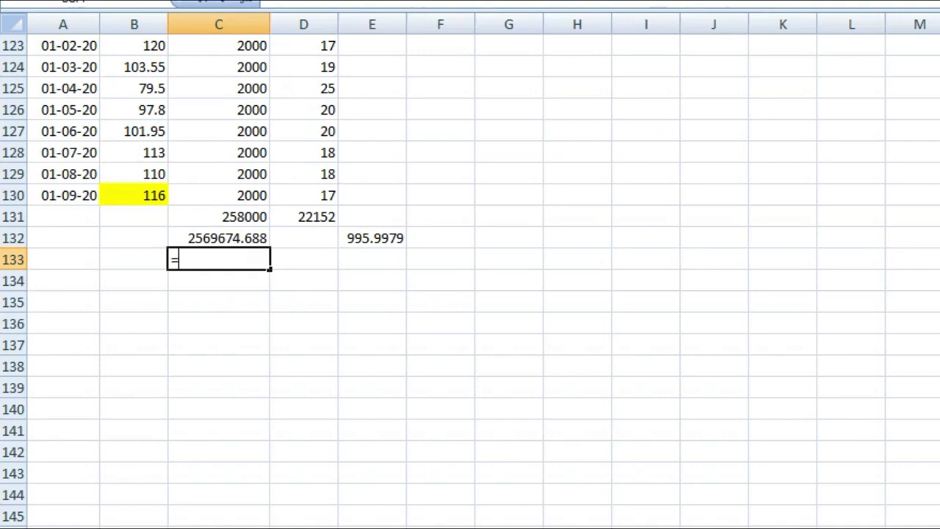
left_click(219, 238)
type("*")
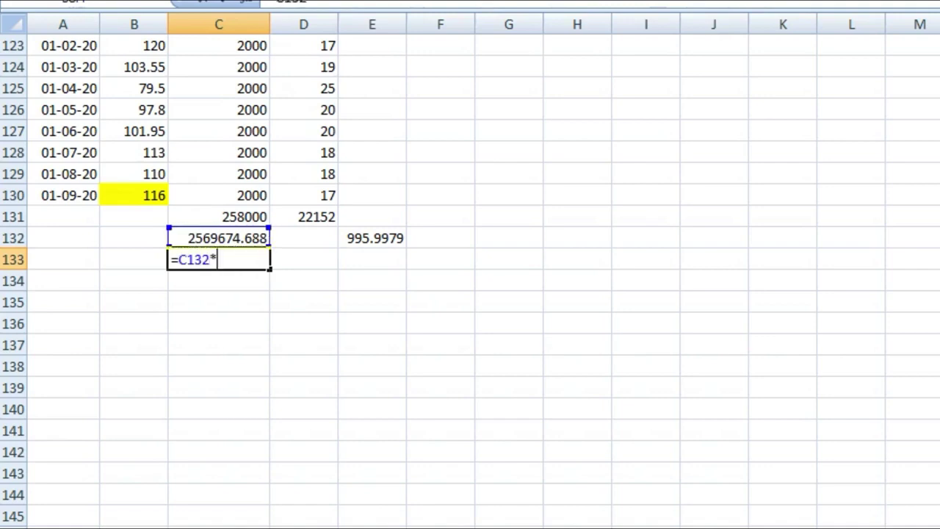
type("10")
key("Return")
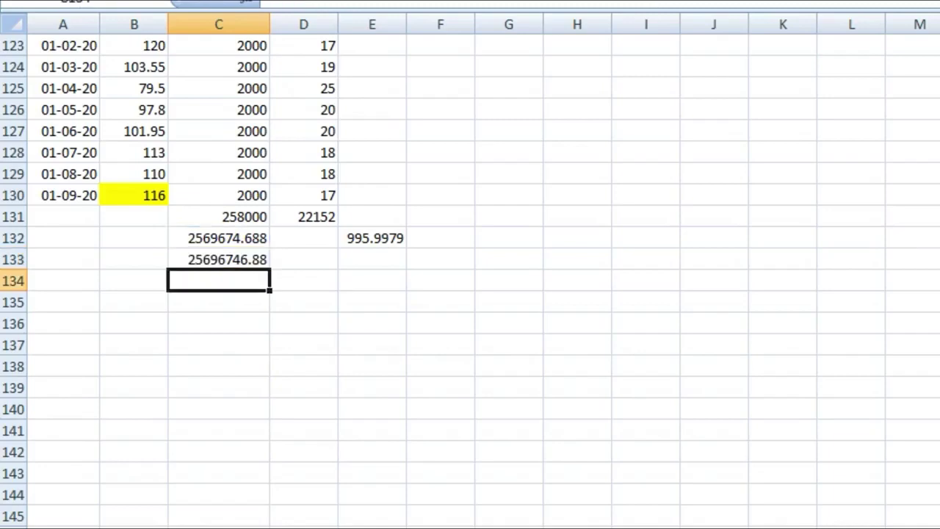
Step: Examine the multiplied value in C133 and the investment rows above it, back to October 2019
key("Up")
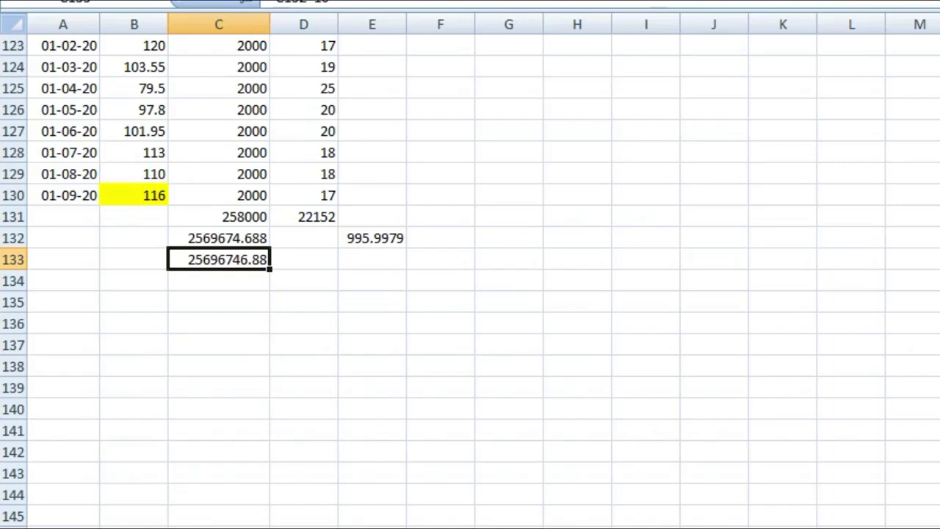
key("Up")
key("Up")
key("Up")
key("Up")
key("Up")
key("Up")
key("Up")
key("Up")
key("Up")
key("Up")
key("Up")
key("Up")
key("Up")
key("Up")
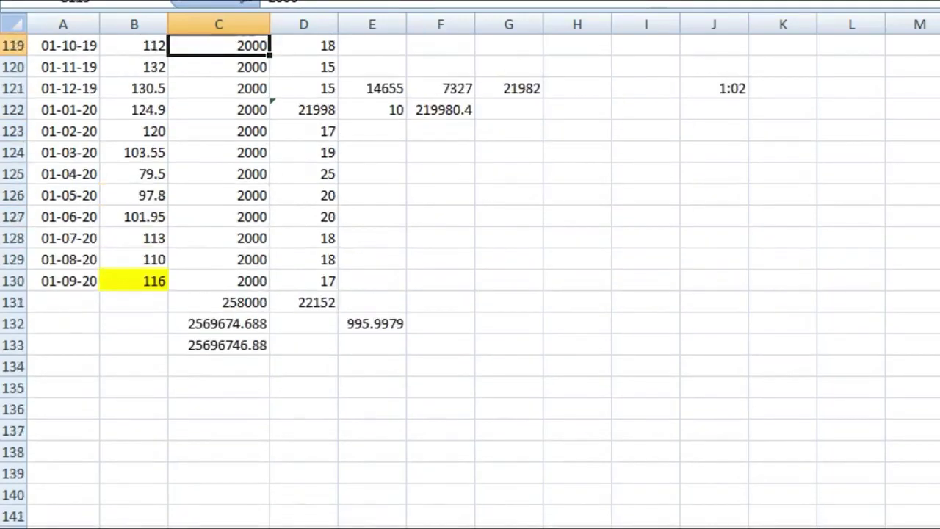
Step: Review the monthly investments in column C from October 2019 back up to the INVESTMENTS header
key("Up")
key("Up")
key("Up")
key("Up")
key("Up")
key("Up")
key("Up")
key("Up")
key("Up")
key("Up")
key("Up")
key("Up")
key("Up")
key("Up")
key("Up")
key("Up")
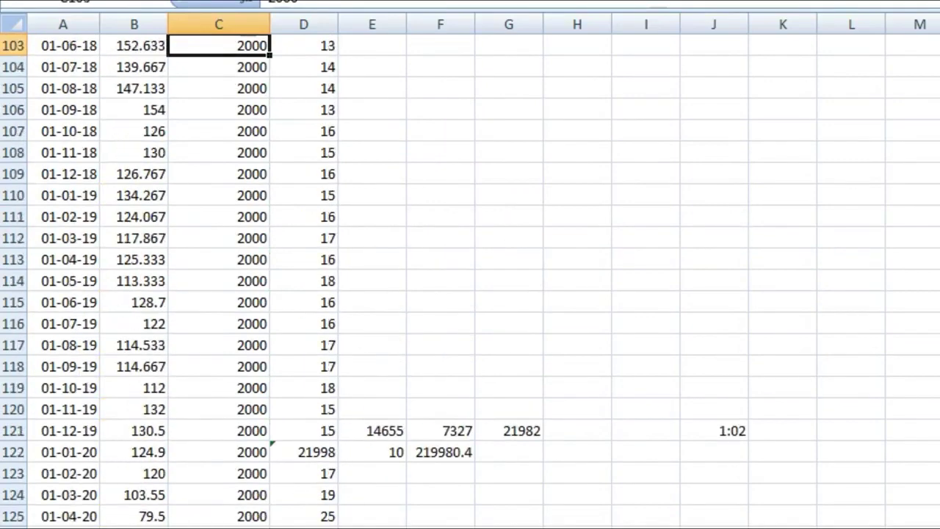
key("Up")
key("Up")
key("Up")
key("Up")
key("Up")
key("Up")
key("Up")
key("Up")
key("Up")
key("Up")
key("Up")
key("Up")
key("Up")
key("Up")
key("Up")
key("Up")
key("Up")
key("Up")
key("Up")
key("Up")
key("Up")
key("Up")
key("Up")
key("Up")
key("Up")
key("Up")
key("Up")
key("Up")
key("Up")
key("Up")
key("Up")
key("Up")
key("Up")
key("Up")
key("Up")
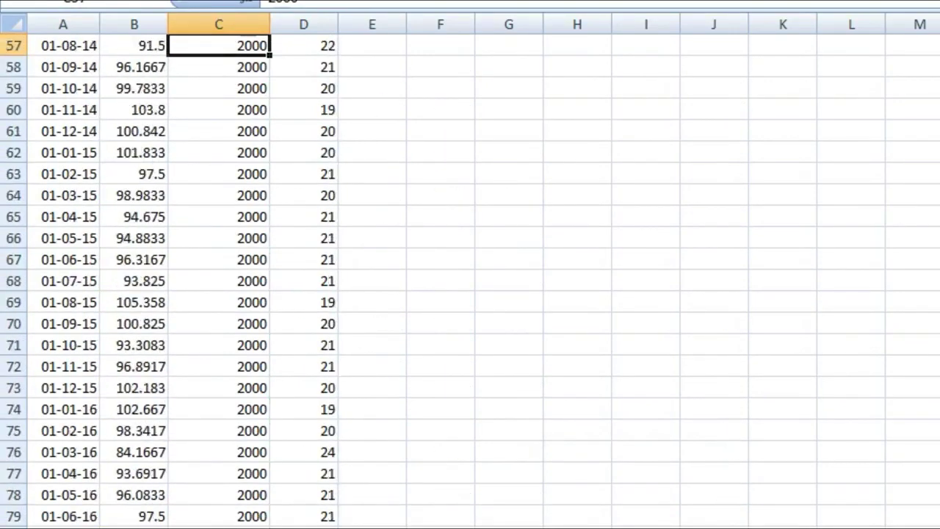
key("Up")
key("Up")
key("Up")
key("Up")
key("Up")
key("Up")
key("Up")
key("Up")
key("Up")
key("Up")
key("Up")
key("Up")
key("Up")
key("Up")
key("Up")
key("Up")
key("Up")
key("Up")
key("Up")
key("Up")
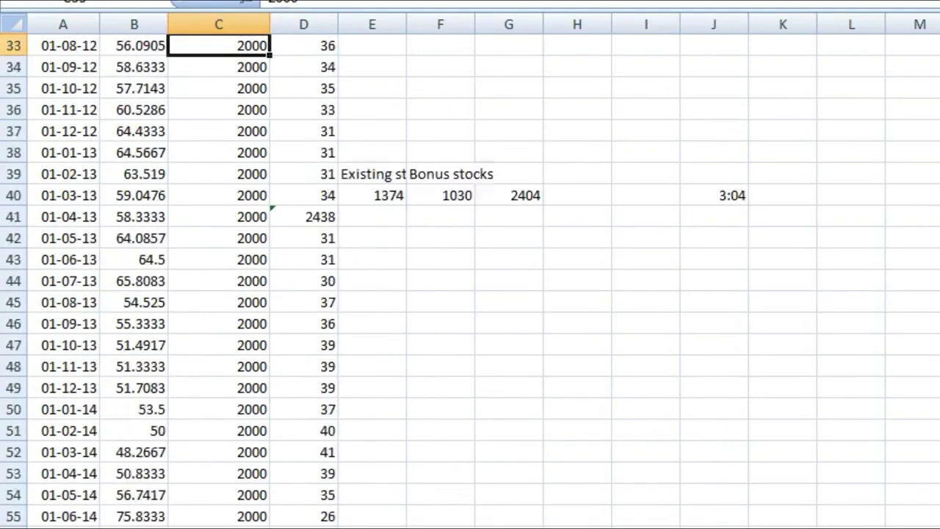
key("Up")
key("Up")
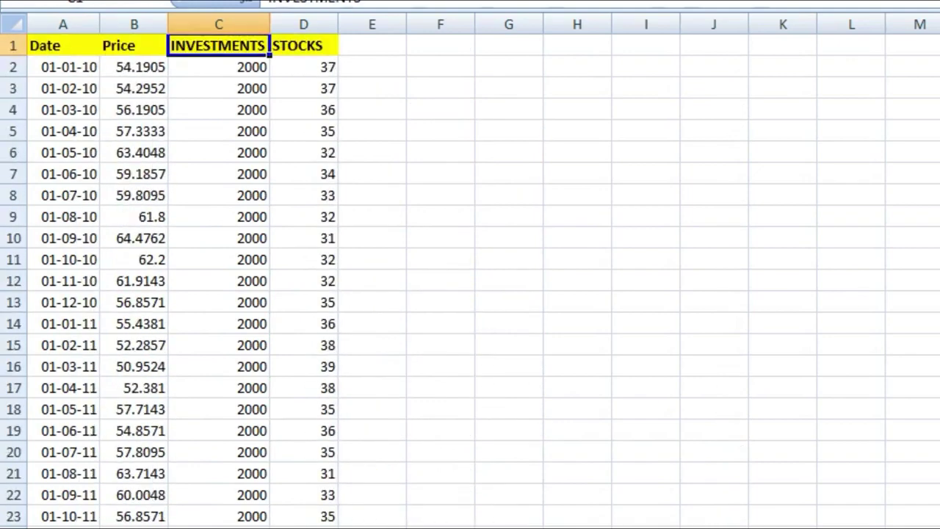
Step: Examine the investment rows in column C from January 2010 down through the March 2013 bonus issue to mid-2016
key("Down")
key("Down")
key("Down")
key("Down")
key("Down")
key("Down")
key("Down")
key("Down")
key("Down")
key("Down")
key("Down")
key("Down")
key("Down")
key("Down")
key("Down")
key("Down")
key("Down")
key("Down")
key("Down")
key("Down")
key("Down")
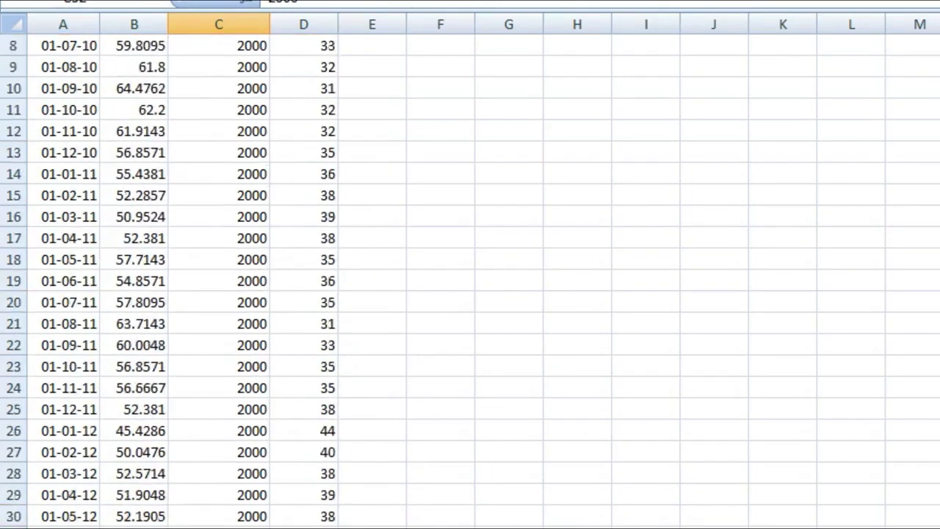
scroll(470, 279, "down", 7)
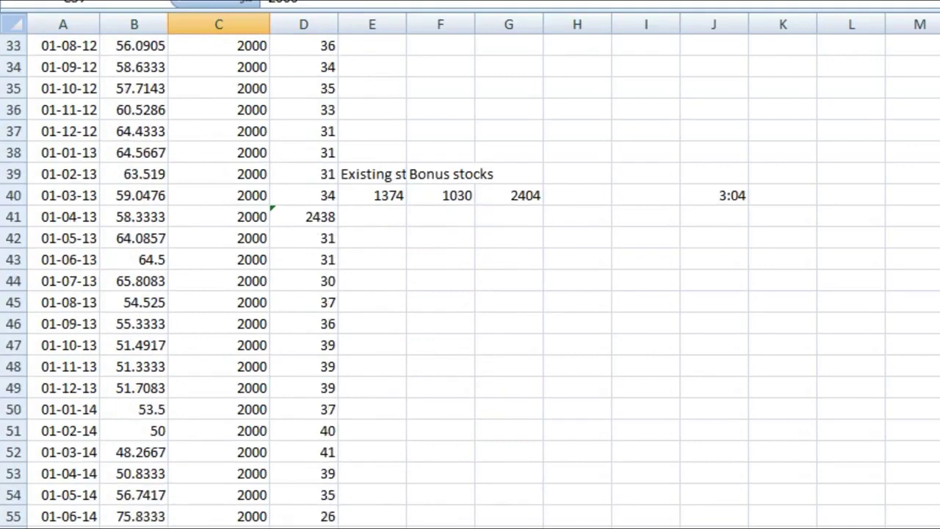
scroll(470, 279, "down", 2)
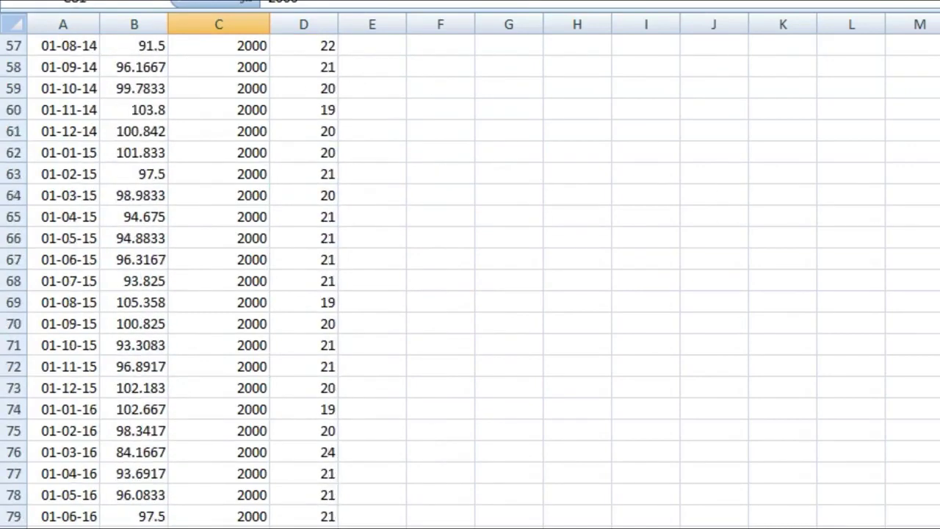